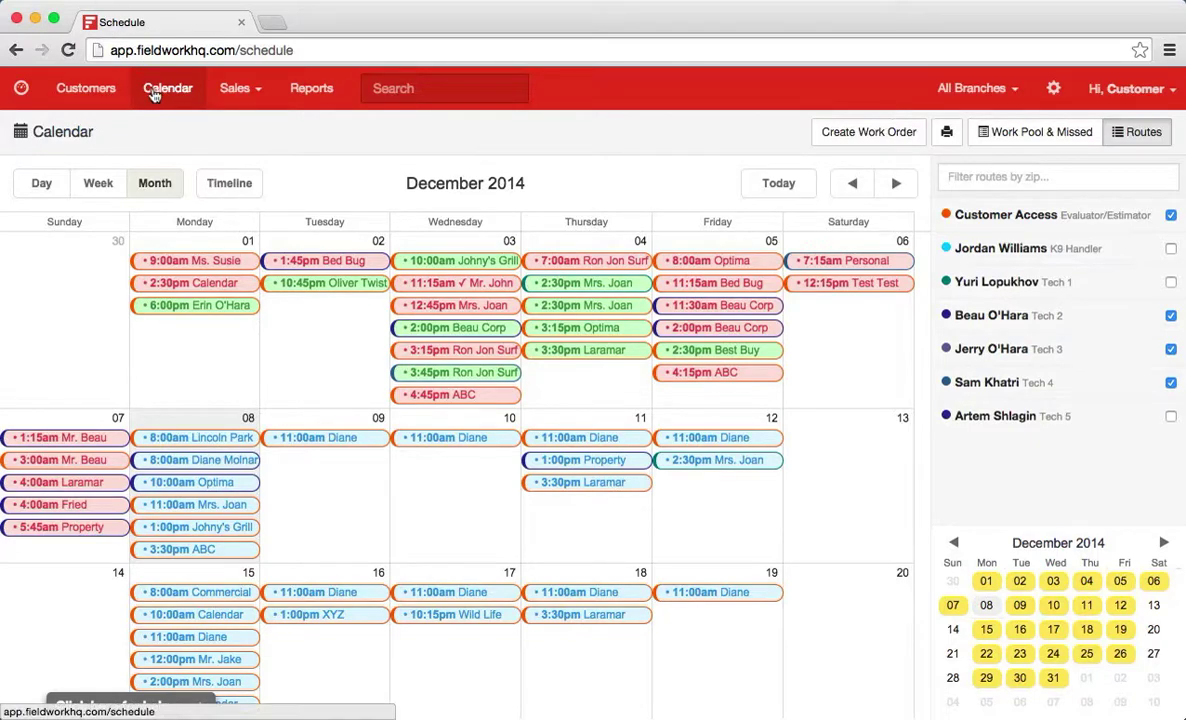
Step: Switch the calendar to the 8 Dec 2014 day view by technician and show the Chicago route map
click(92, 193)
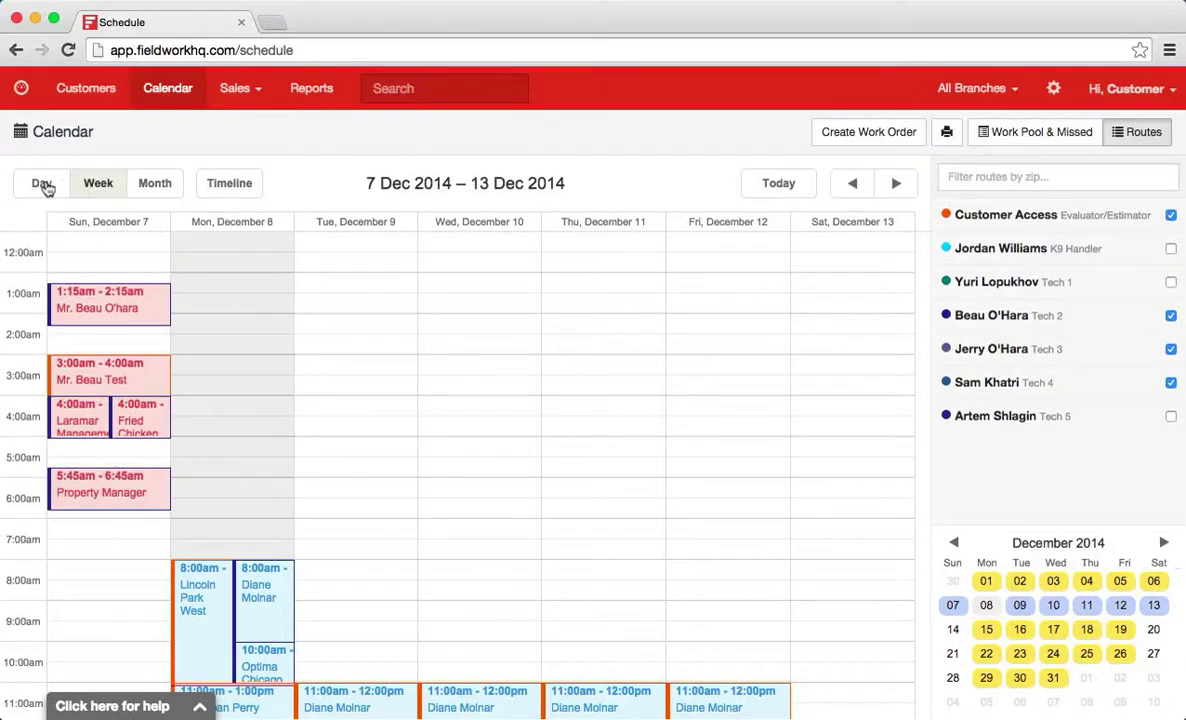
click(43, 185)
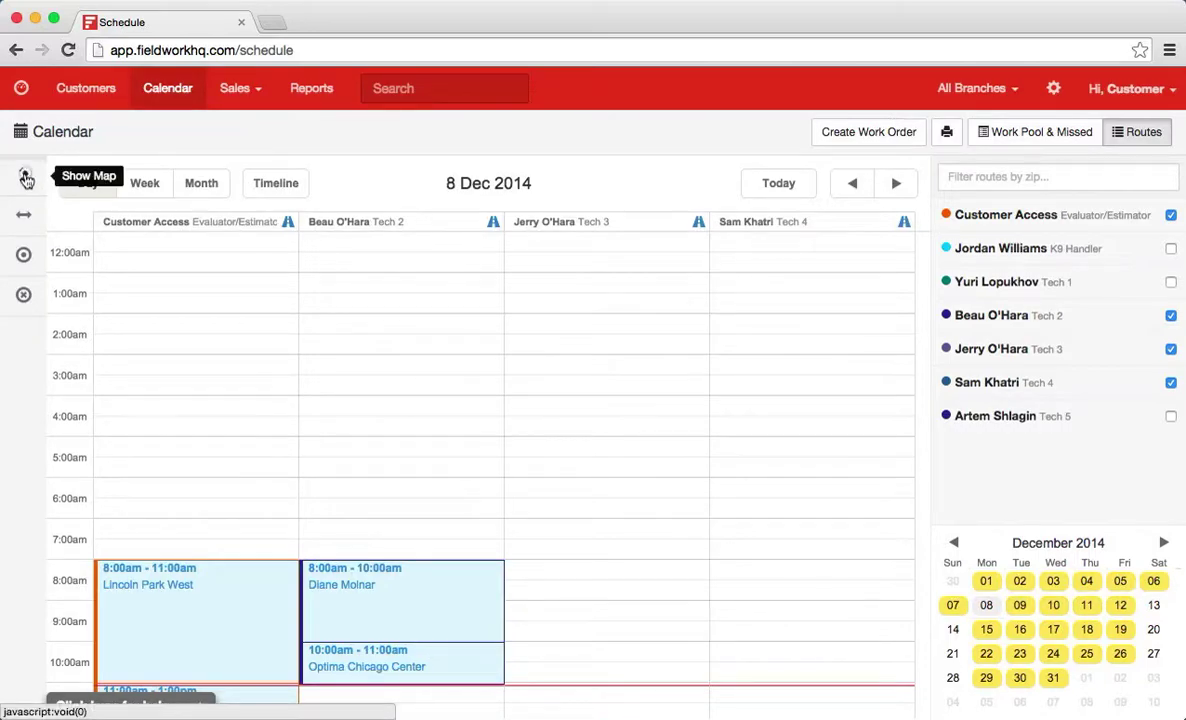
click(26, 177)
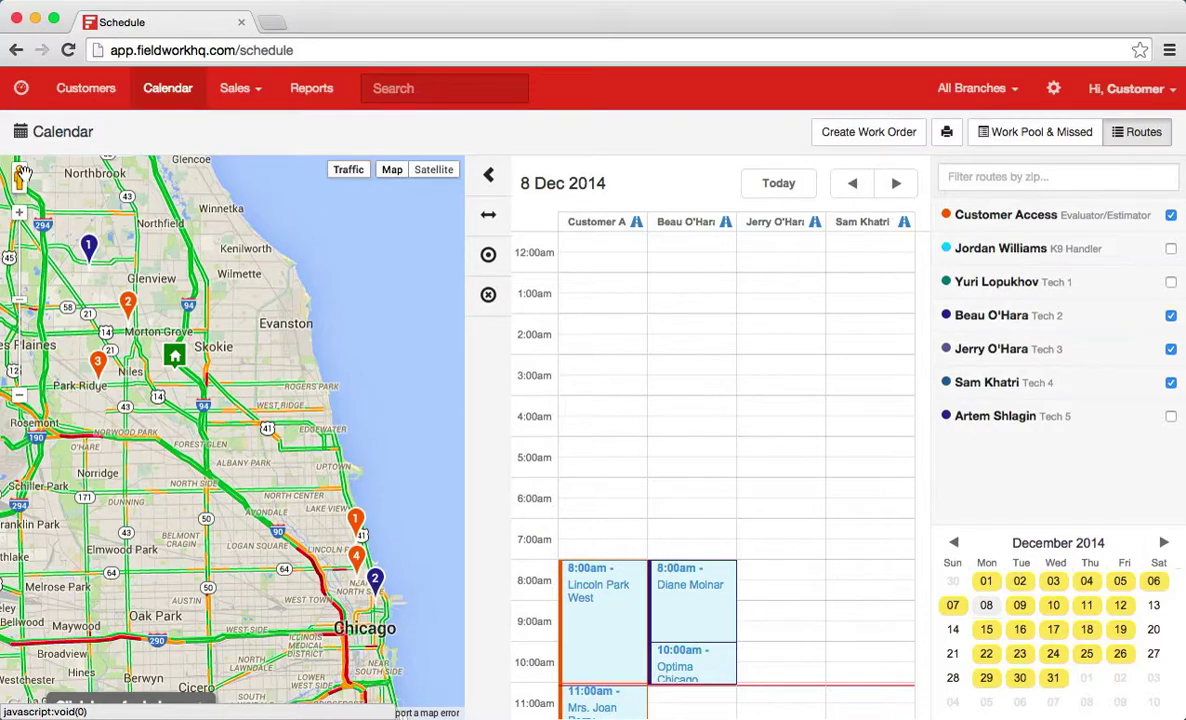
Step: Show the Work Pool & Missed panel with its filter list expanded and Customer Name selected
click(1046, 144)
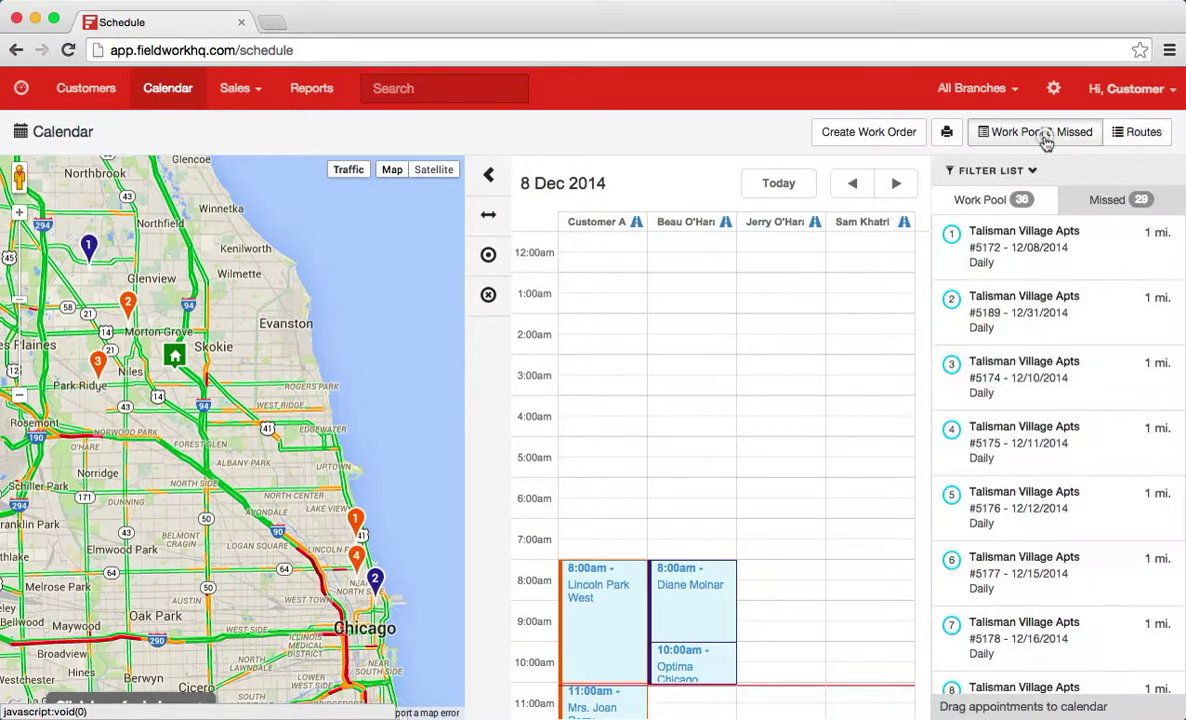
click(1000, 172)
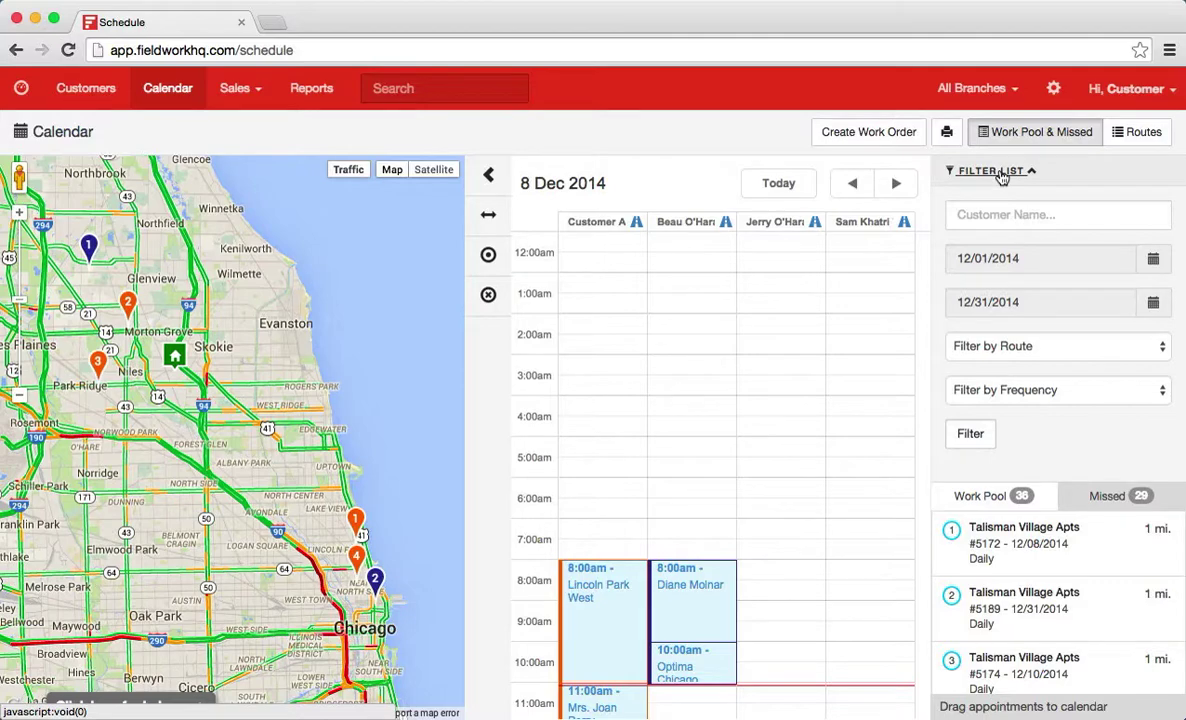
click(992, 215)
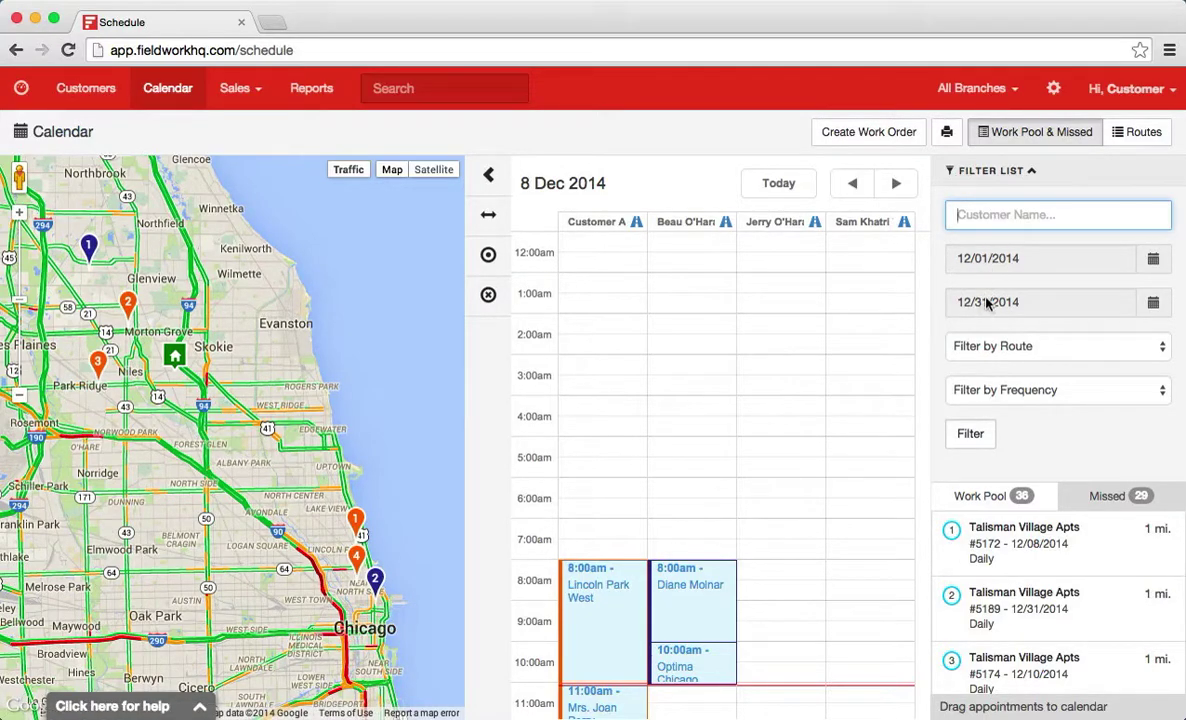
Step: Inspect the route and frequency filter choices, leaving both unchanged
click(990, 346)
click(916, 318)
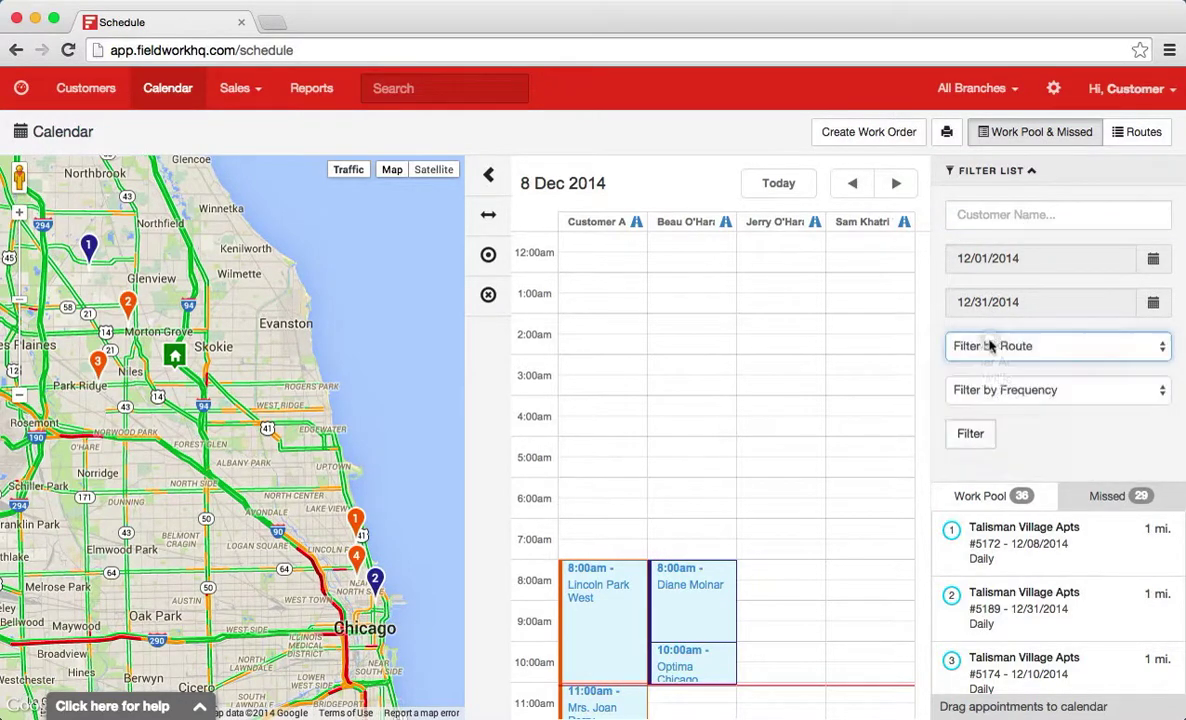
click(995, 390)
click(922, 395)
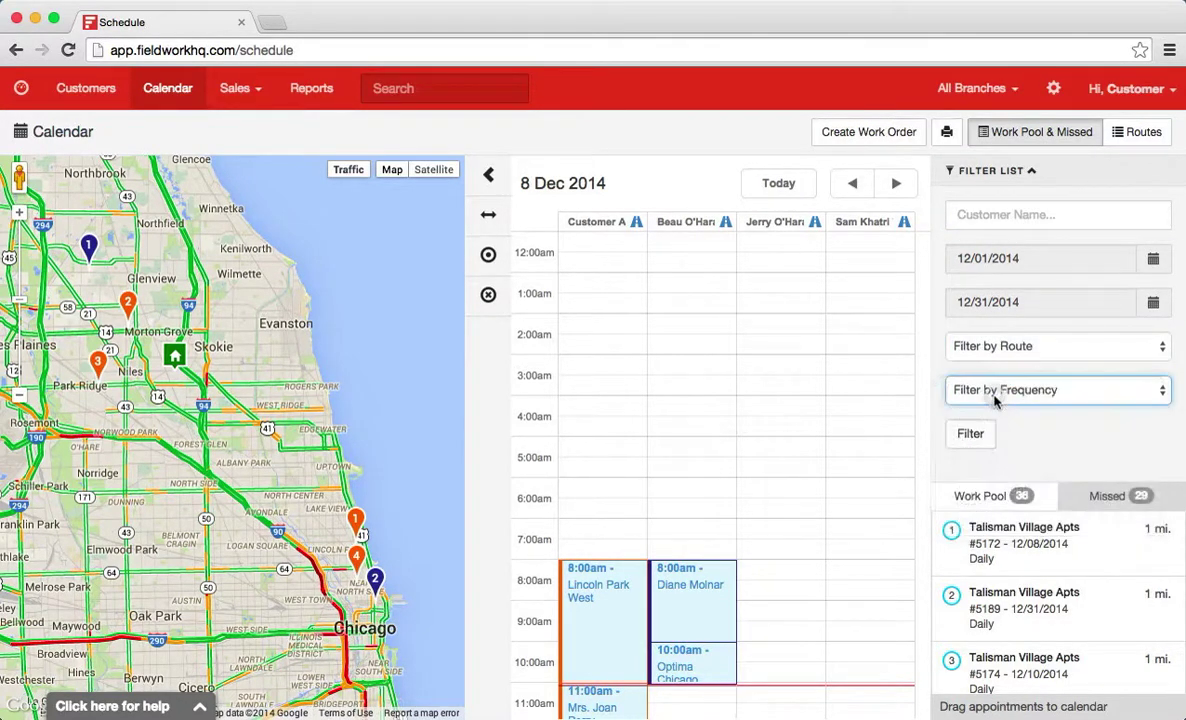
mouse_move(987, 588)
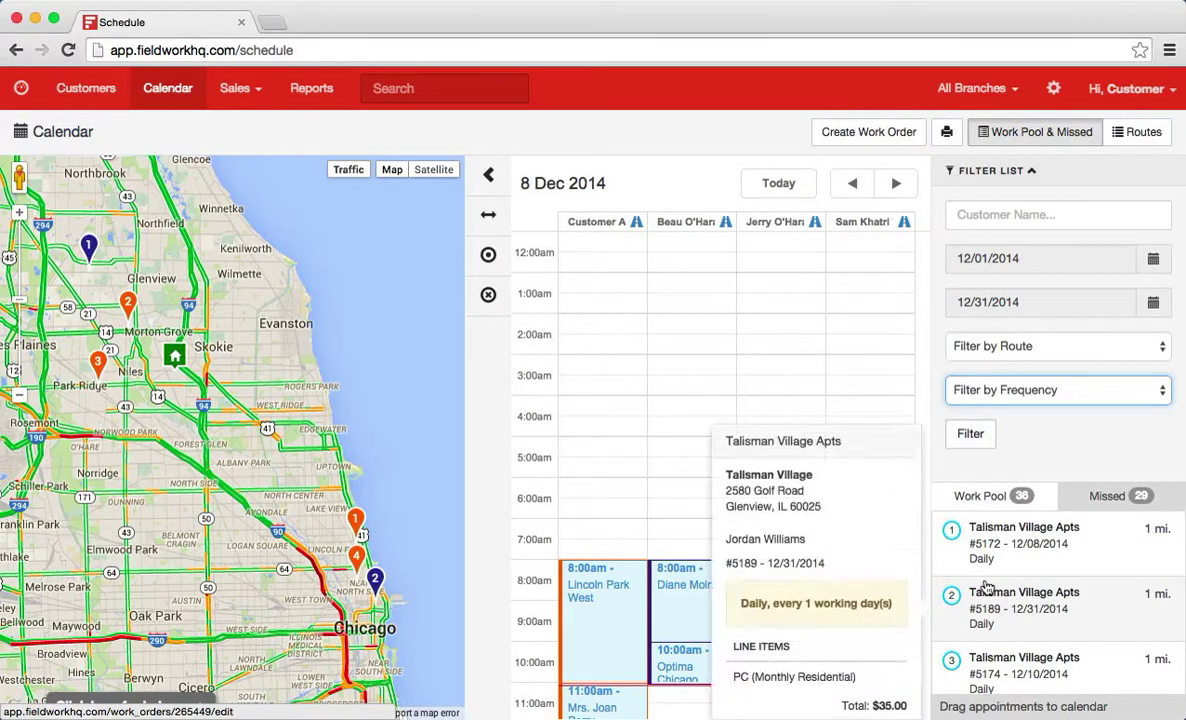
Step: Collapse the work pool filters and preview several work pool items
click(1004, 172)
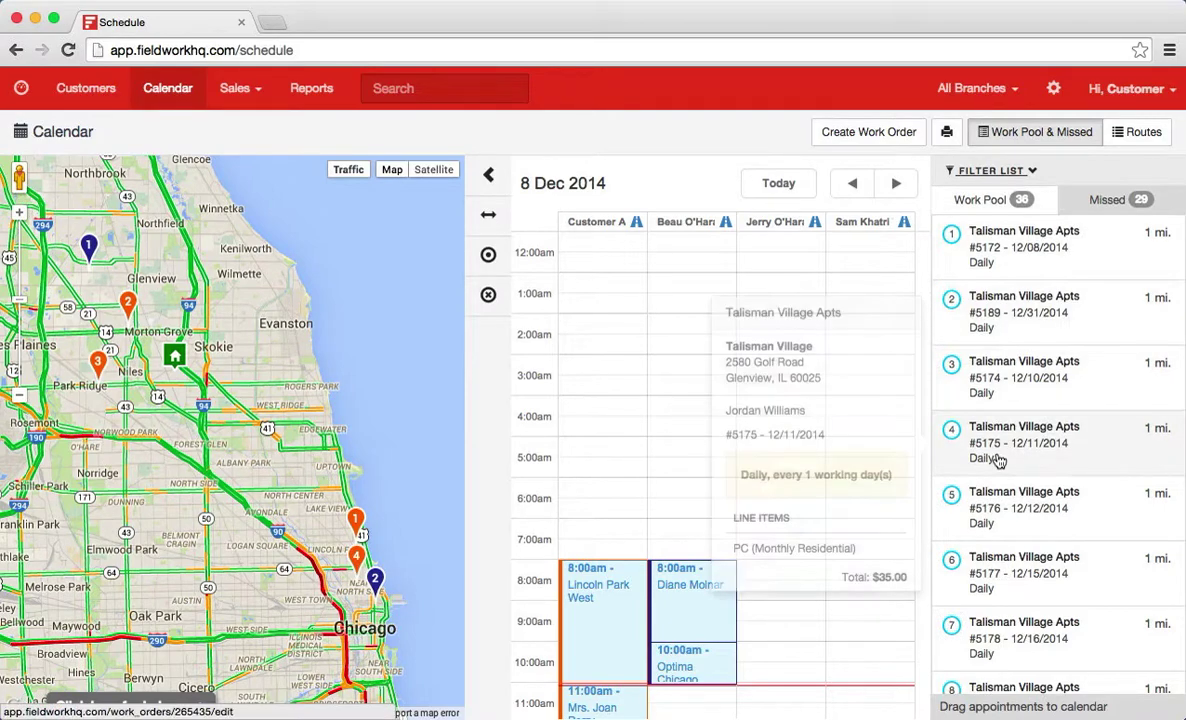
mouse_move(1053, 298)
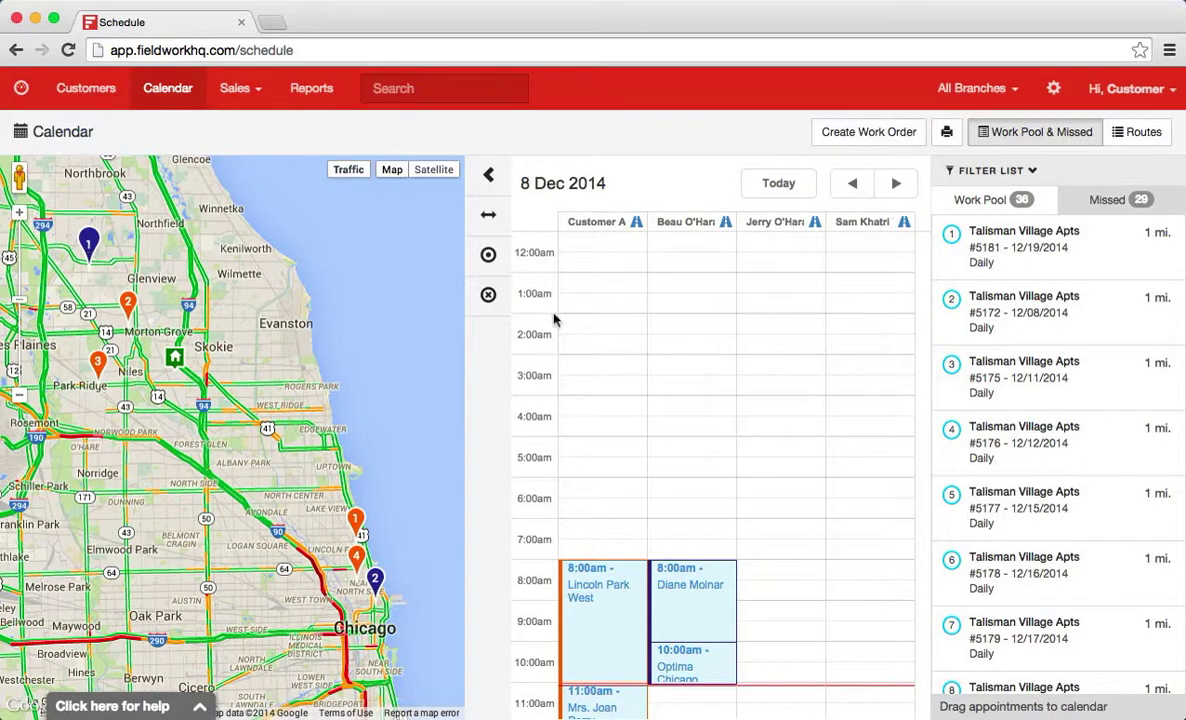
mouse_move(1143, 246)
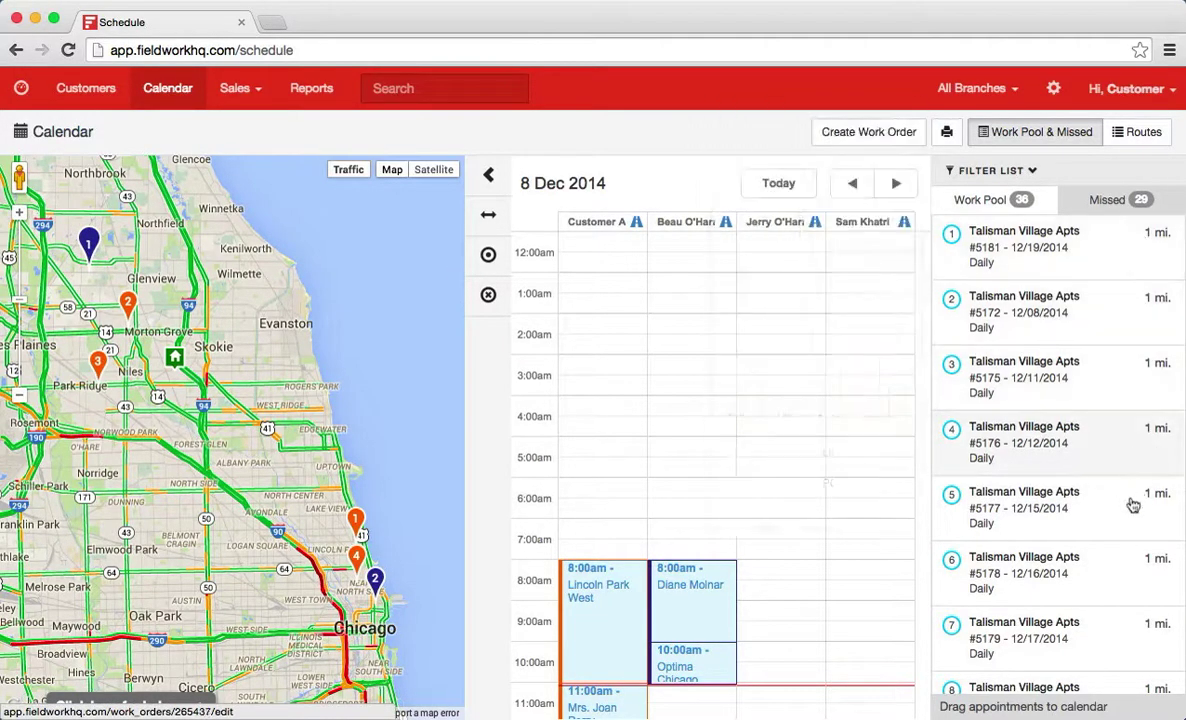
mouse_move(1133, 507)
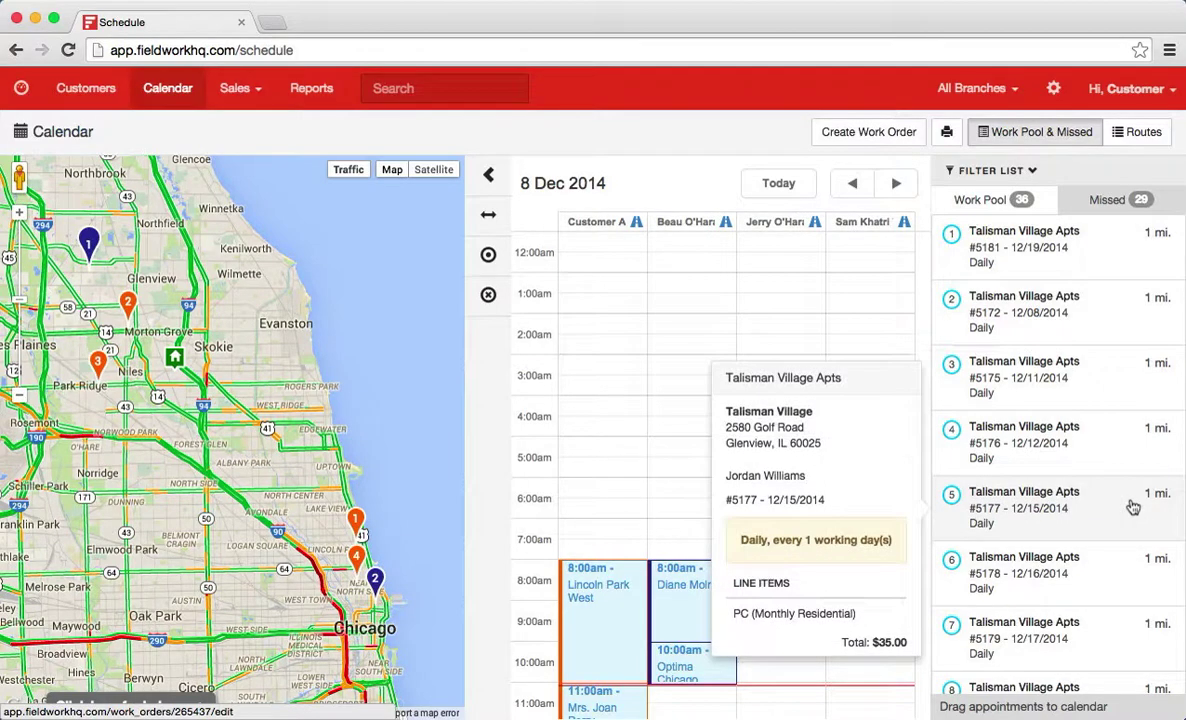
Step: Glance at the Missed list, then re-sort the Work Pool by distance from a map stop
click(1140, 201)
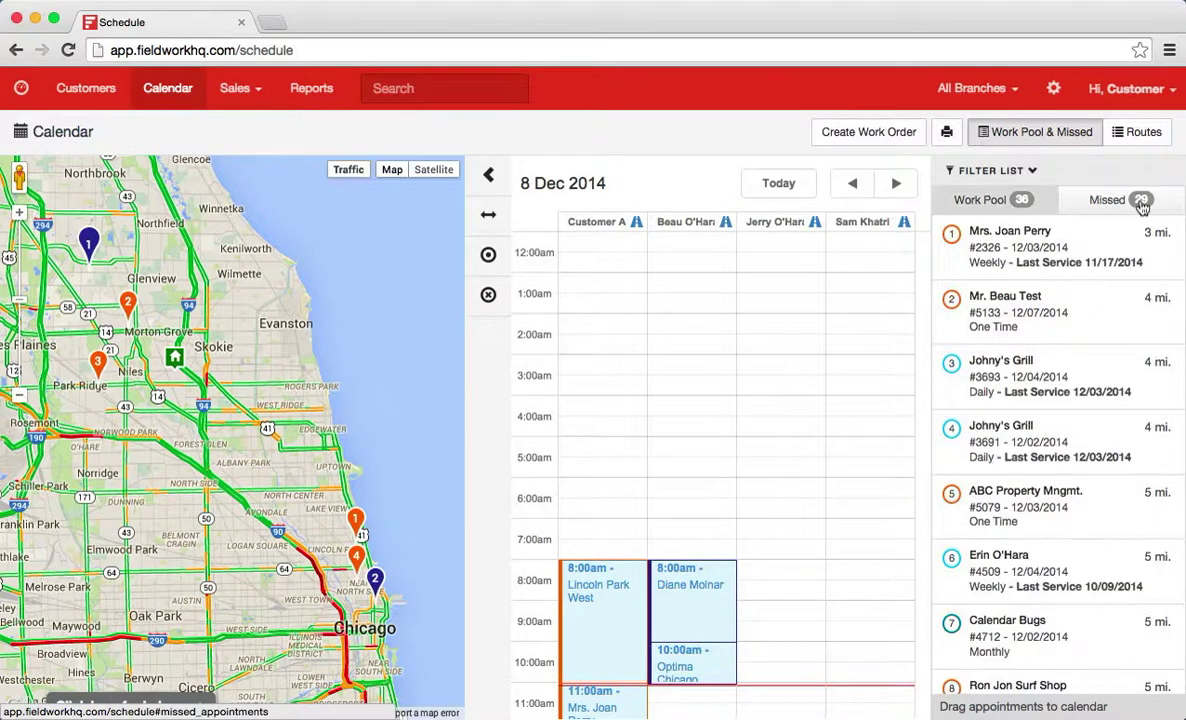
click(986, 204)
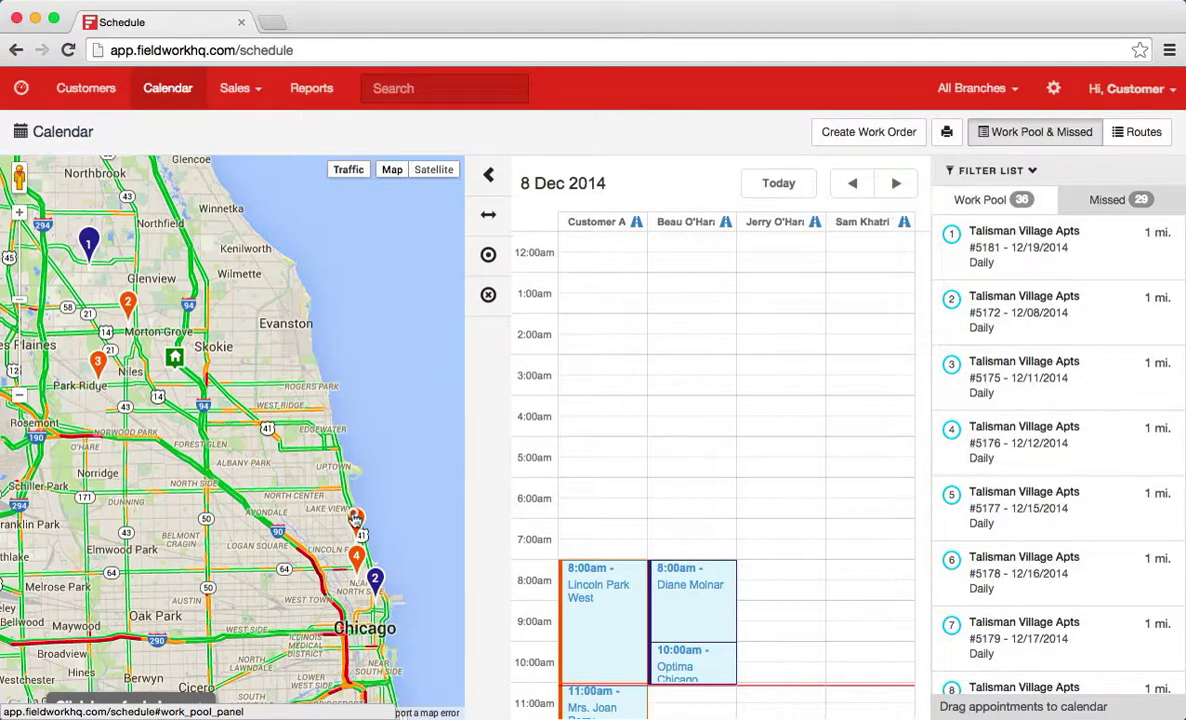
click(355, 518)
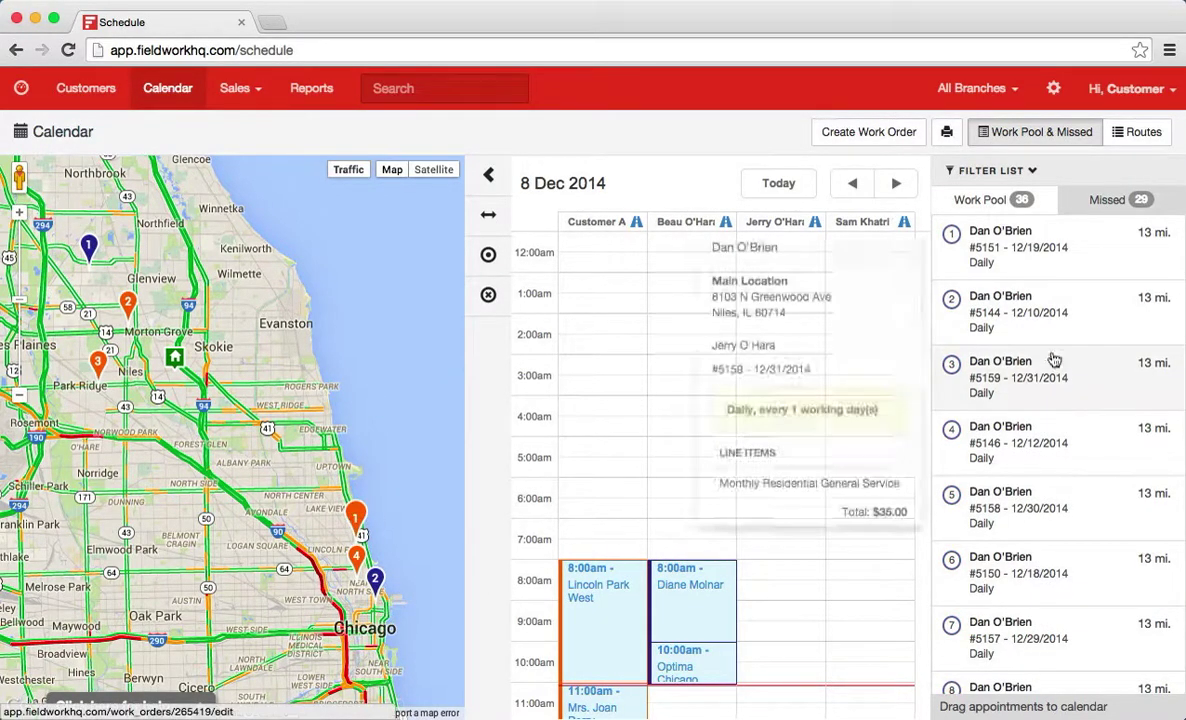
mouse_move(1121, 505)
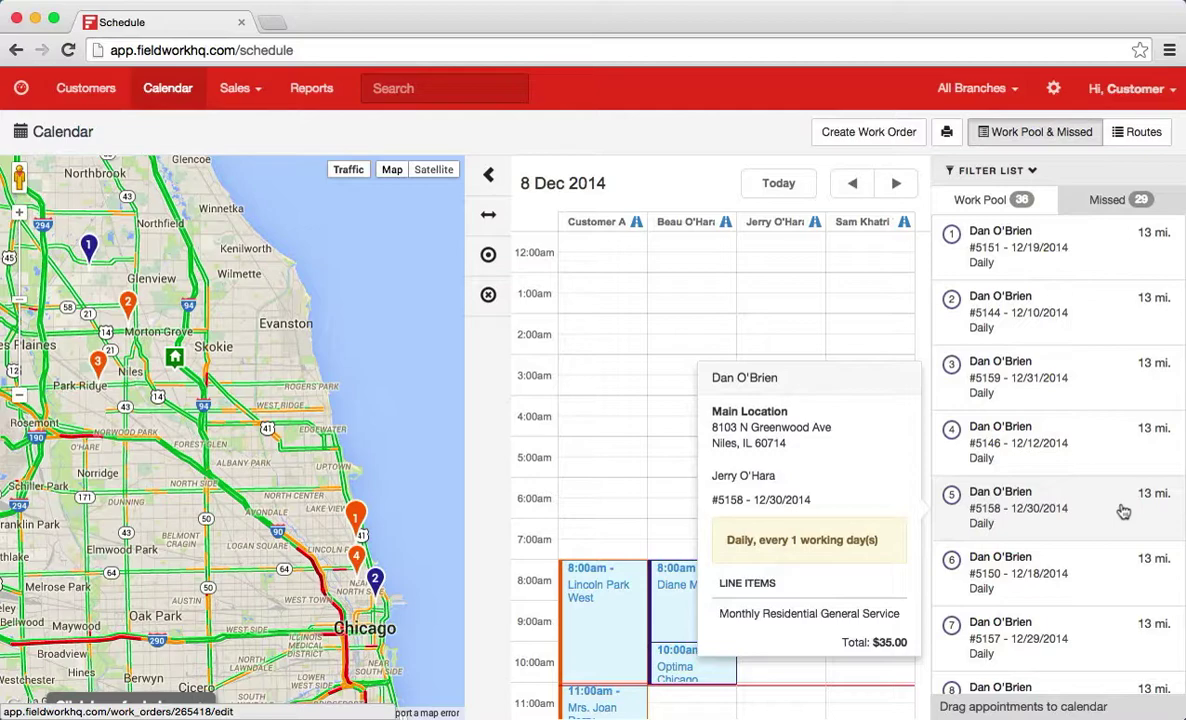
Step: Re-sort the work pool from a northern map stop, putting Talisman Village Apts first at 1 mi
scroll(630, 475, down, 3)
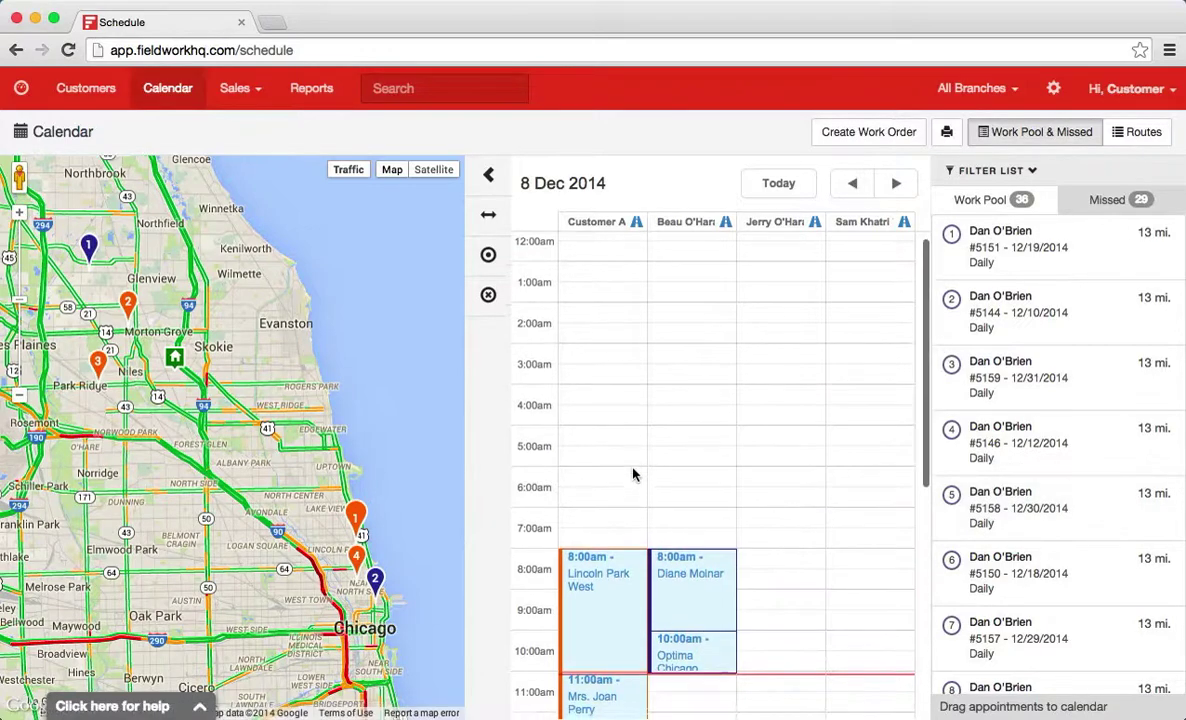
mouse_move(606, 507)
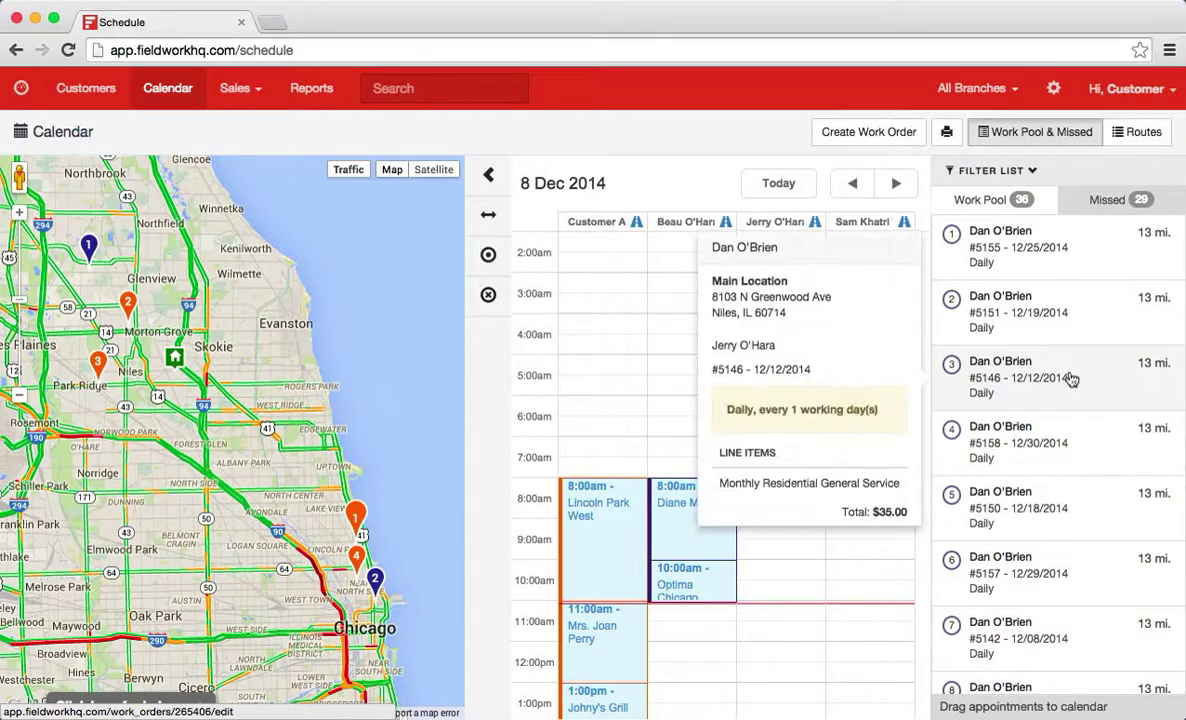
scroll(1070, 378, down, 4)
scroll(1070, 378, down, 12)
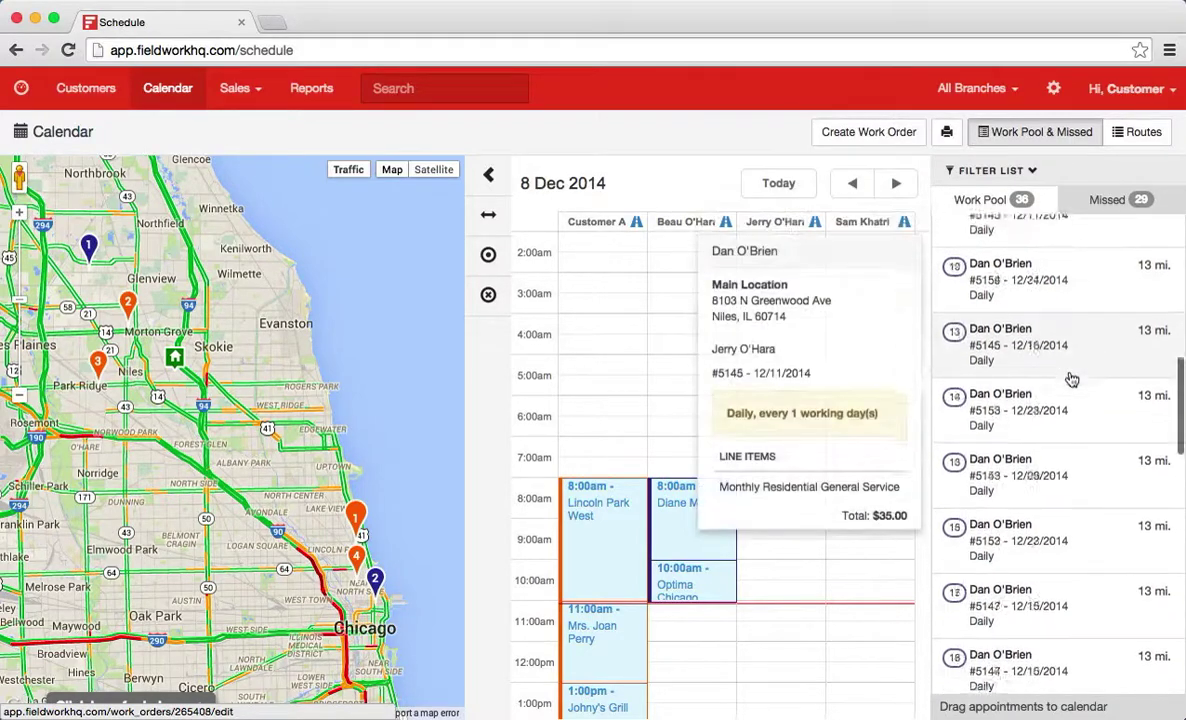
scroll(1070, 378, down, 12)
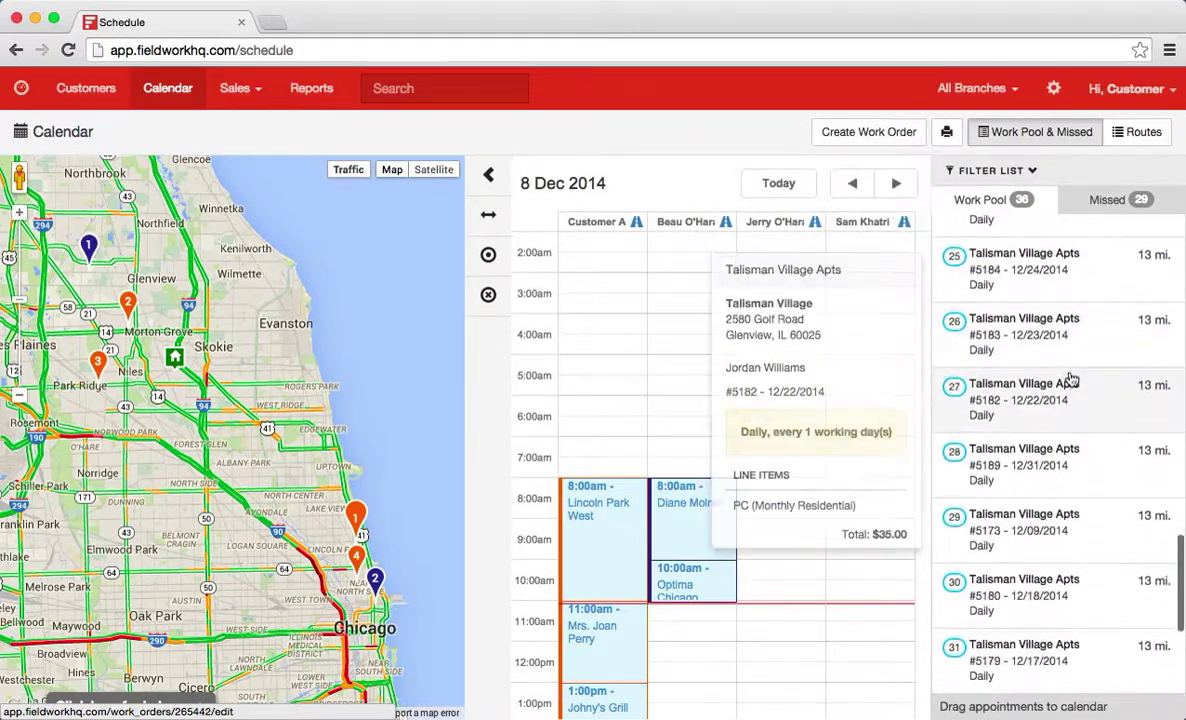
scroll(1070, 378, up, 16)
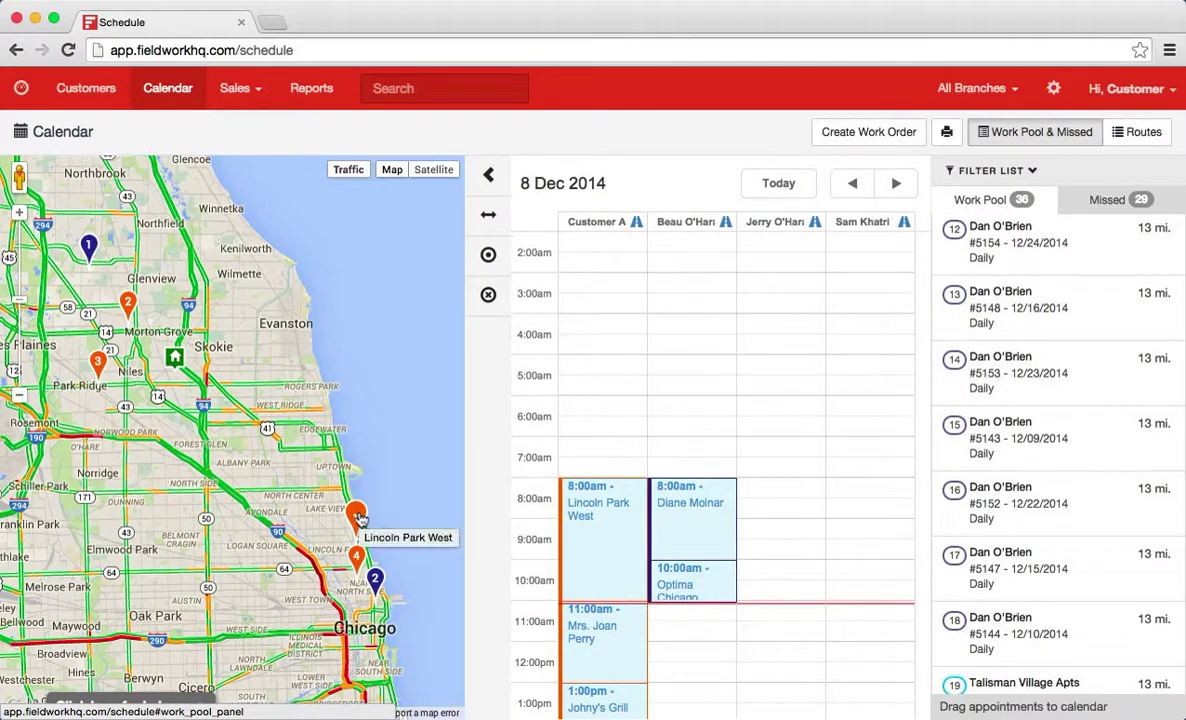
click(128, 300)
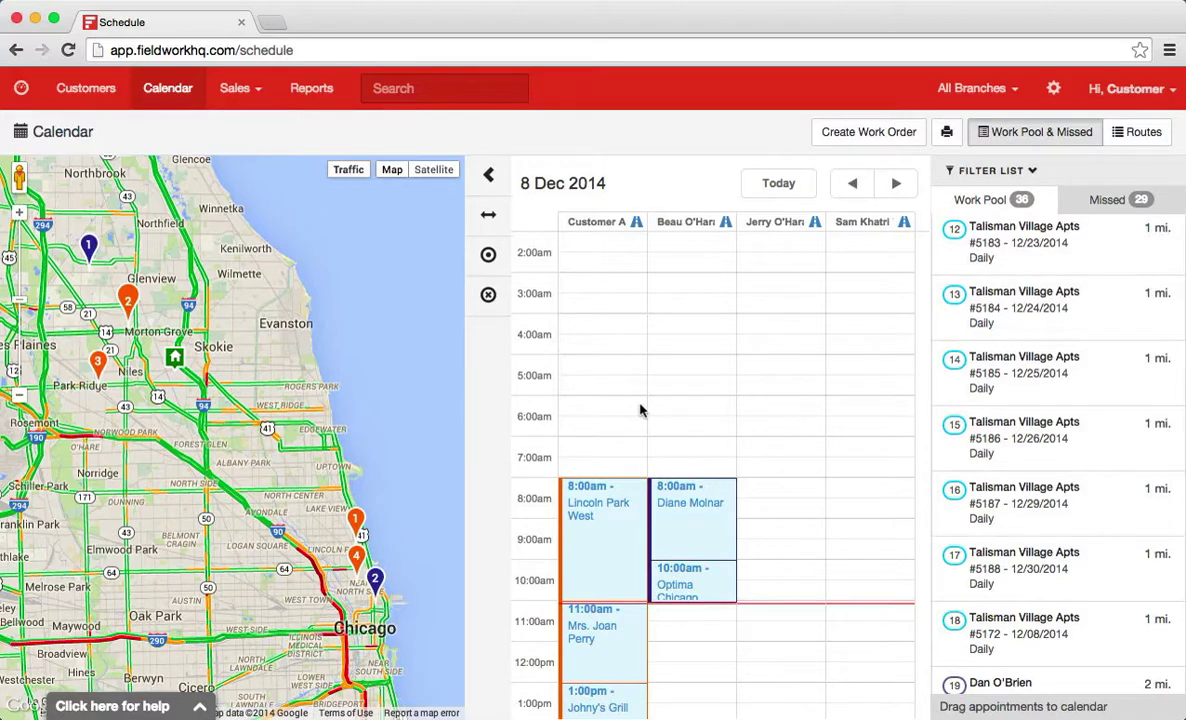
scroll(640, 410, down, 2)
mouse_move(1025, 247)
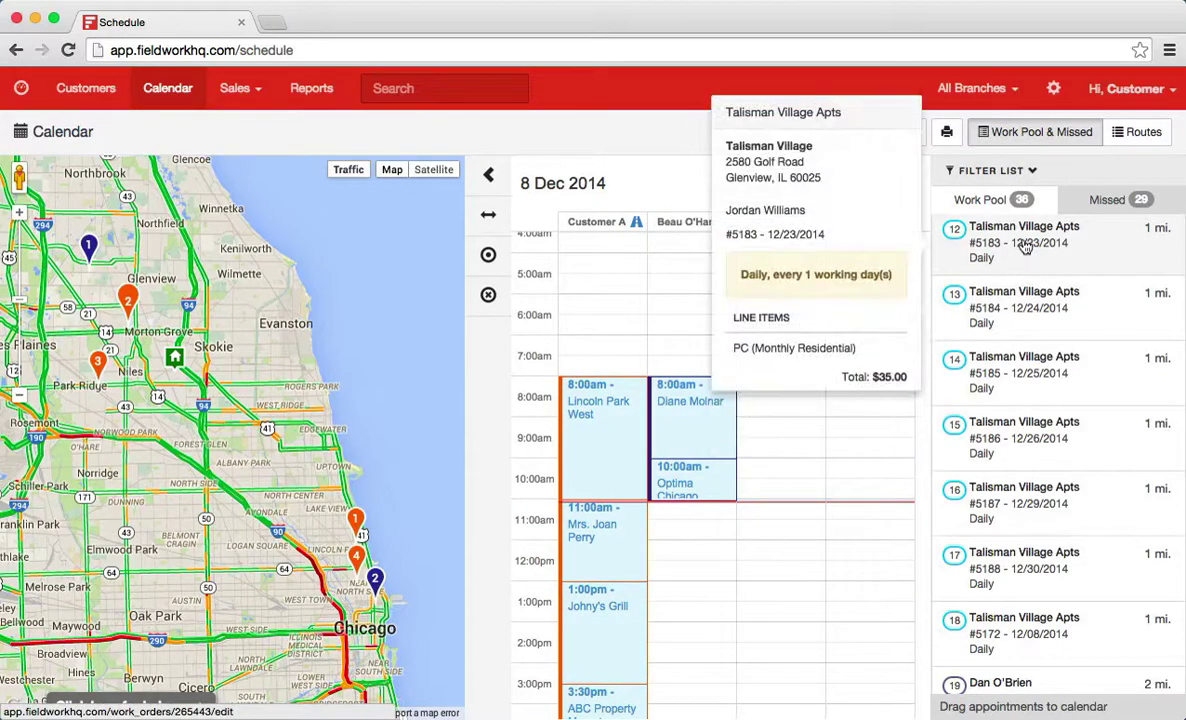
Step: Schedule two Talisman Village Apts jobs in Customer A's column at 11:15am and 12:30pm, dismissing the alert
drag(1025, 247, 564, 466)
click(727, 260)
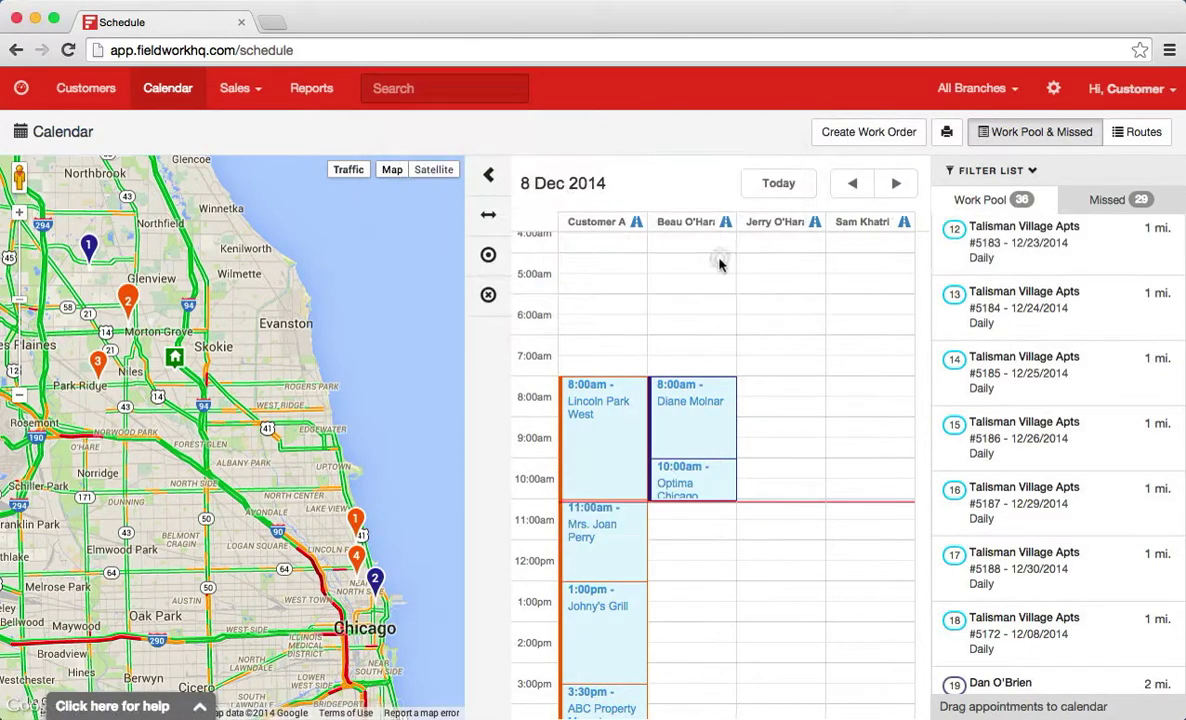
mouse_move(565, 525)
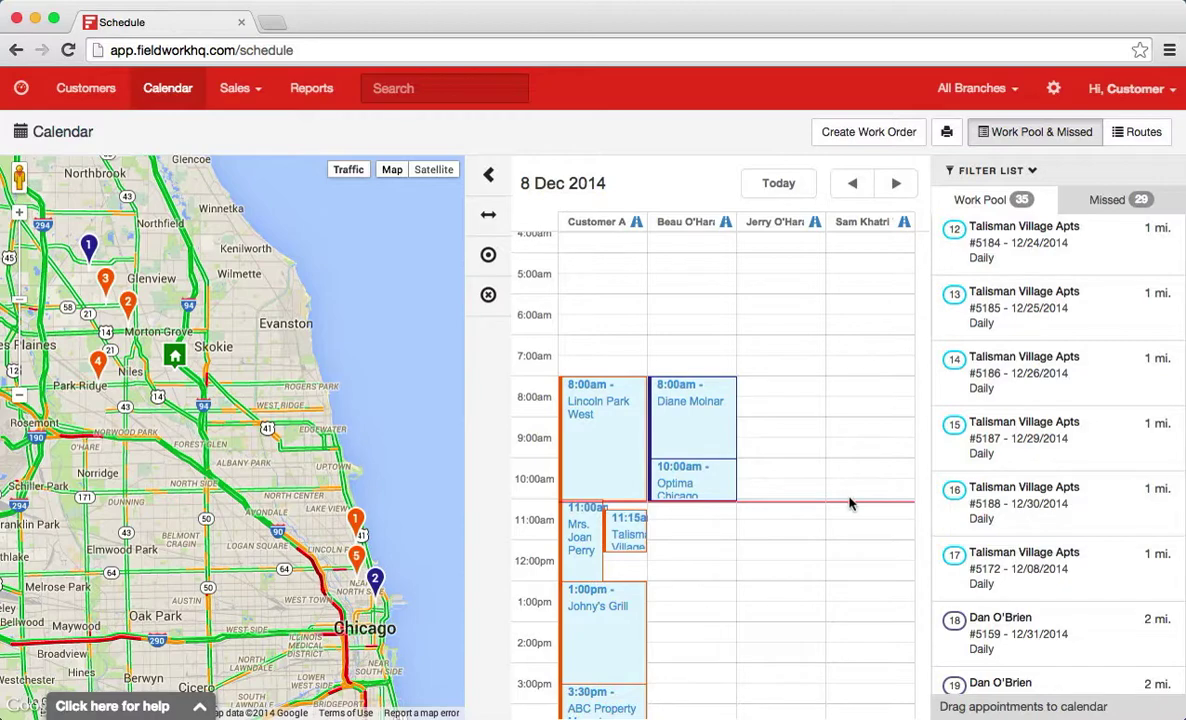
mouse_move(1062, 254)
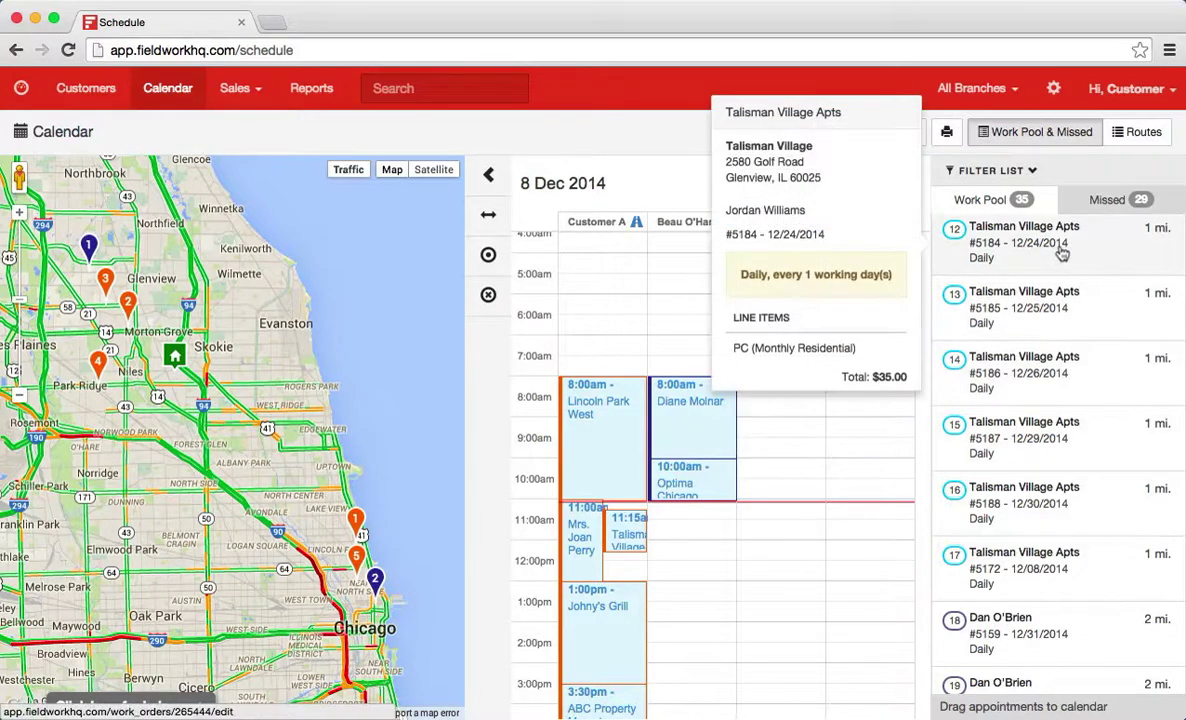
drag(1062, 254, 569, 565)
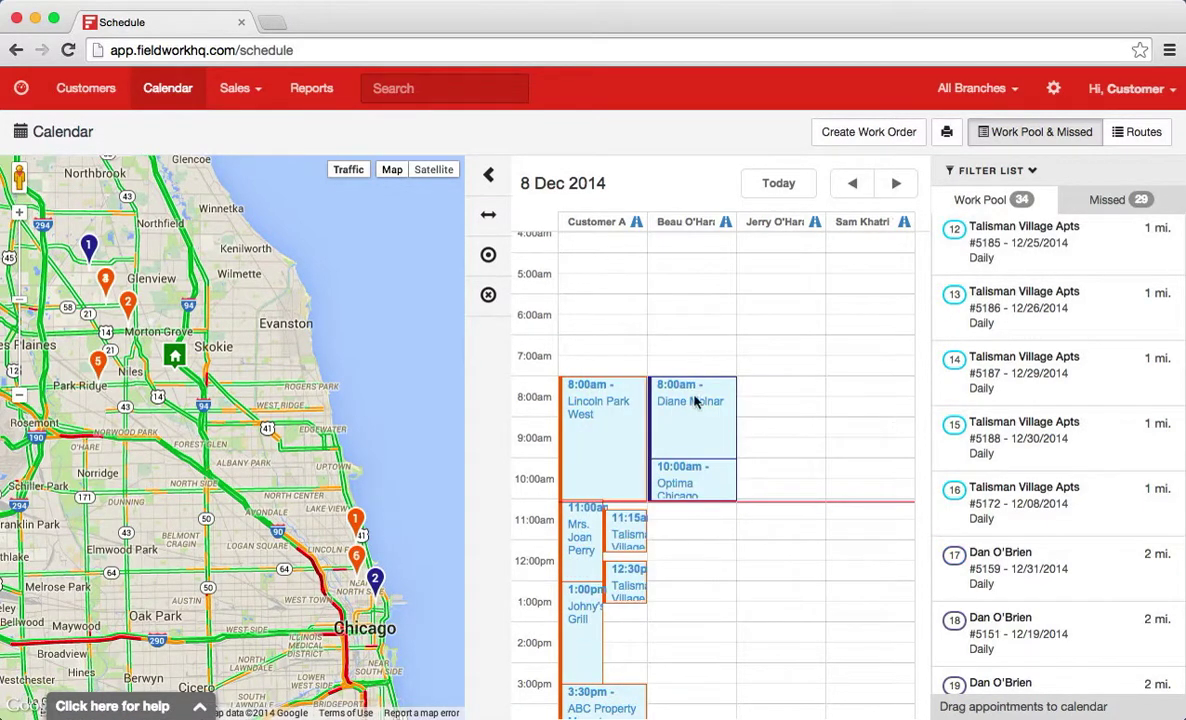
click(698, 406)
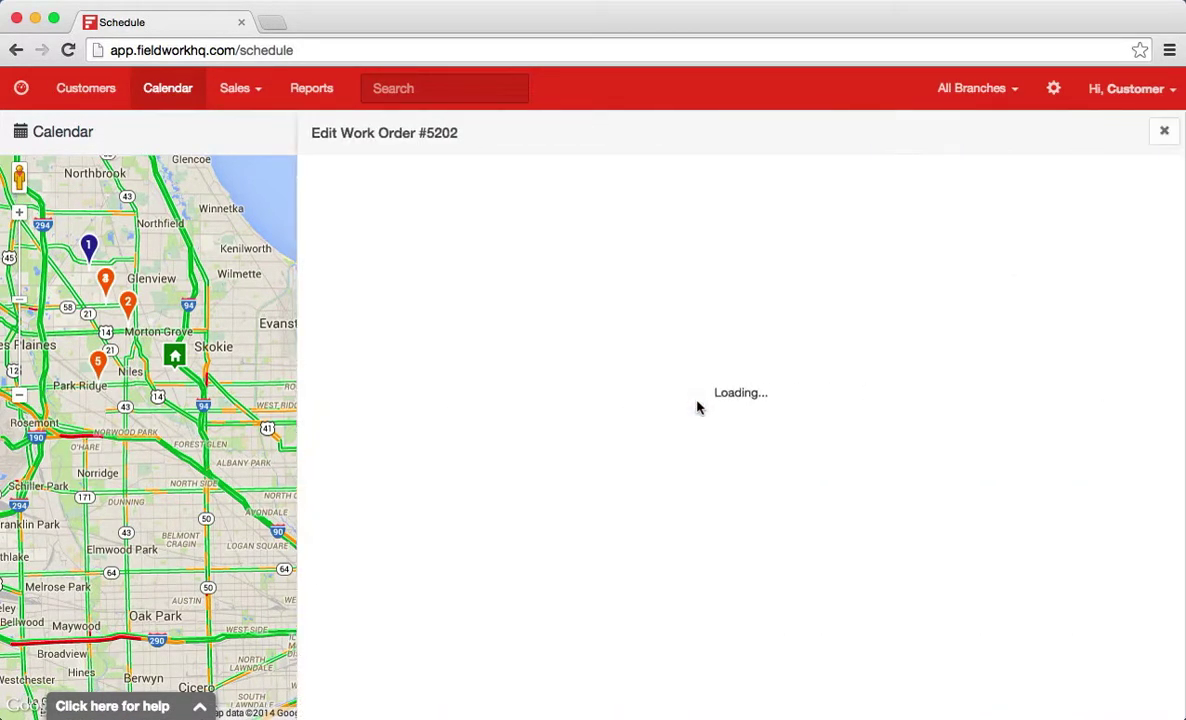
click(1164, 131)
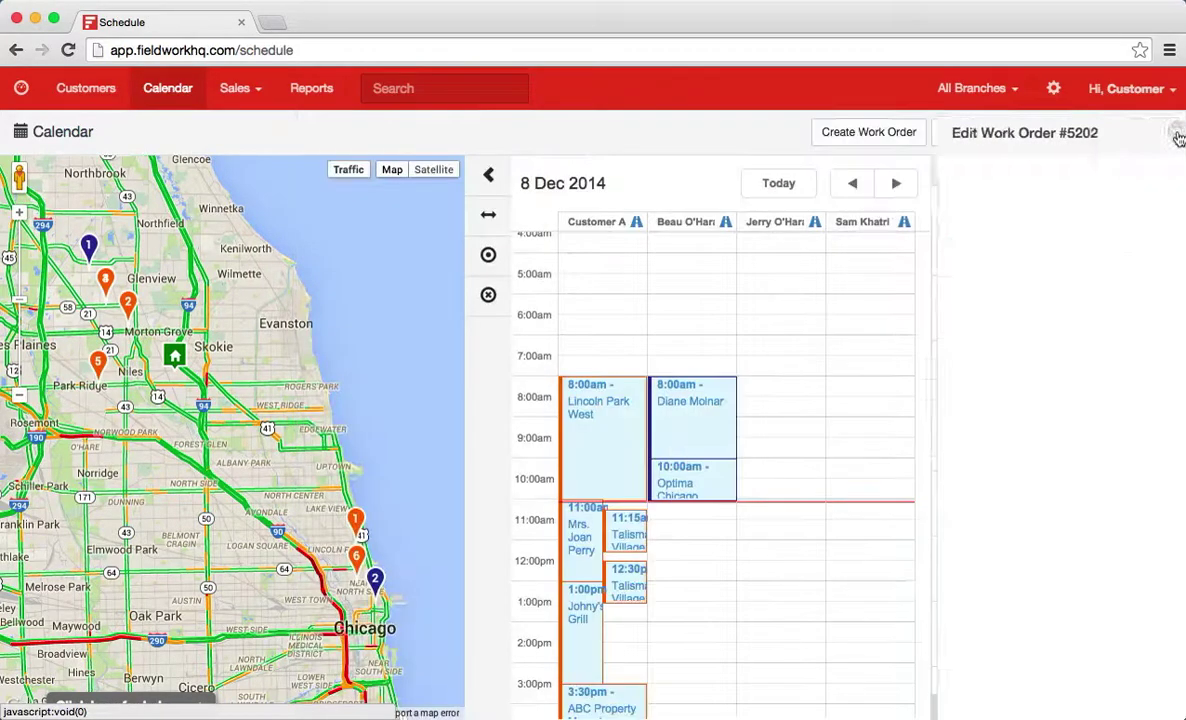
mouse_move(694, 388)
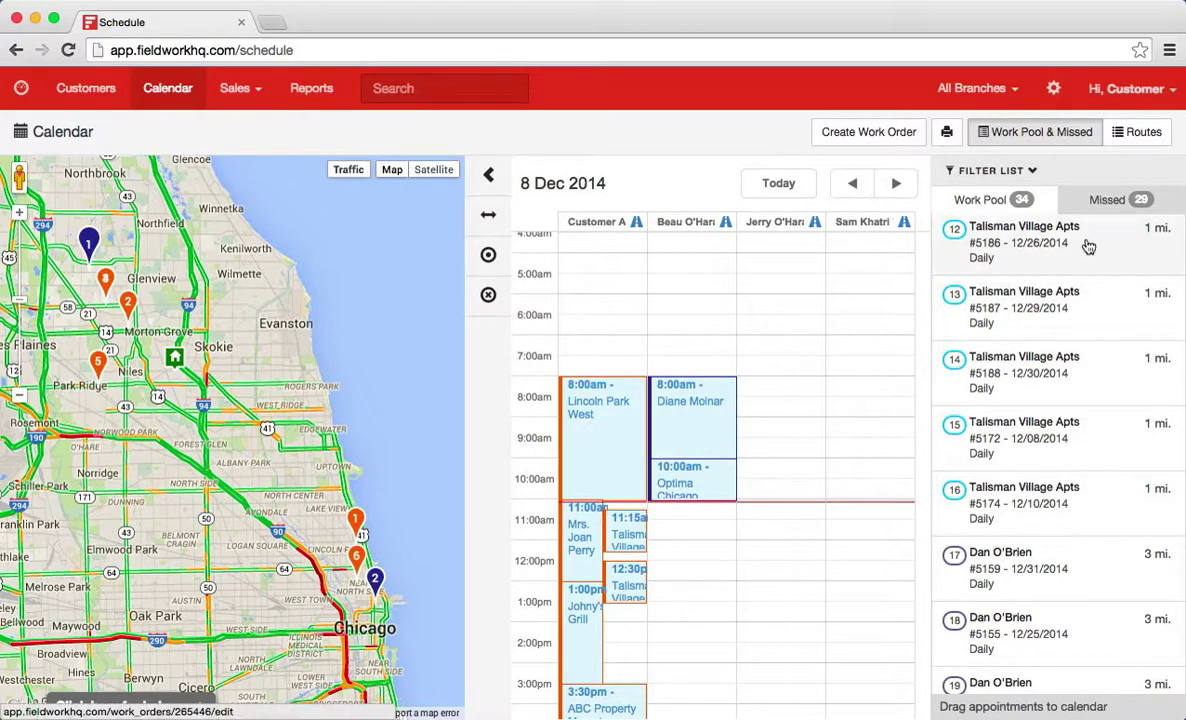
Step: Rank the work pool by distance from downtown map stop 2, listing the 15 mi jobs first
mouse_move(1008, 312)
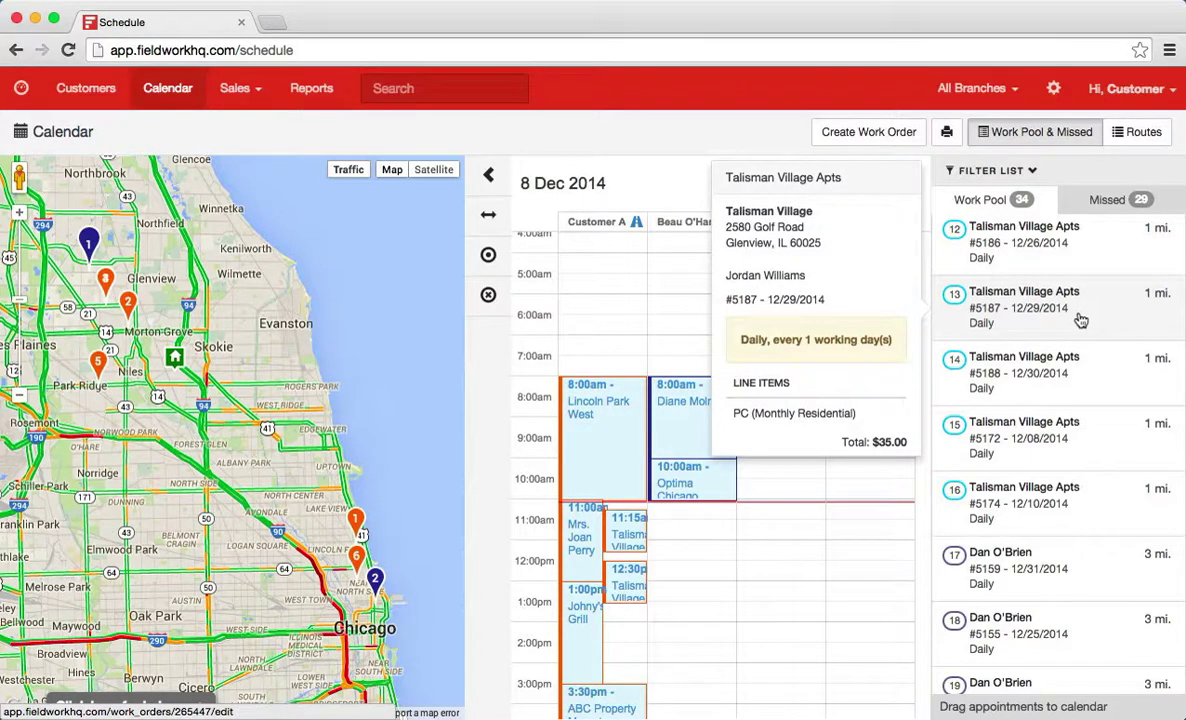
mouse_move(687, 483)
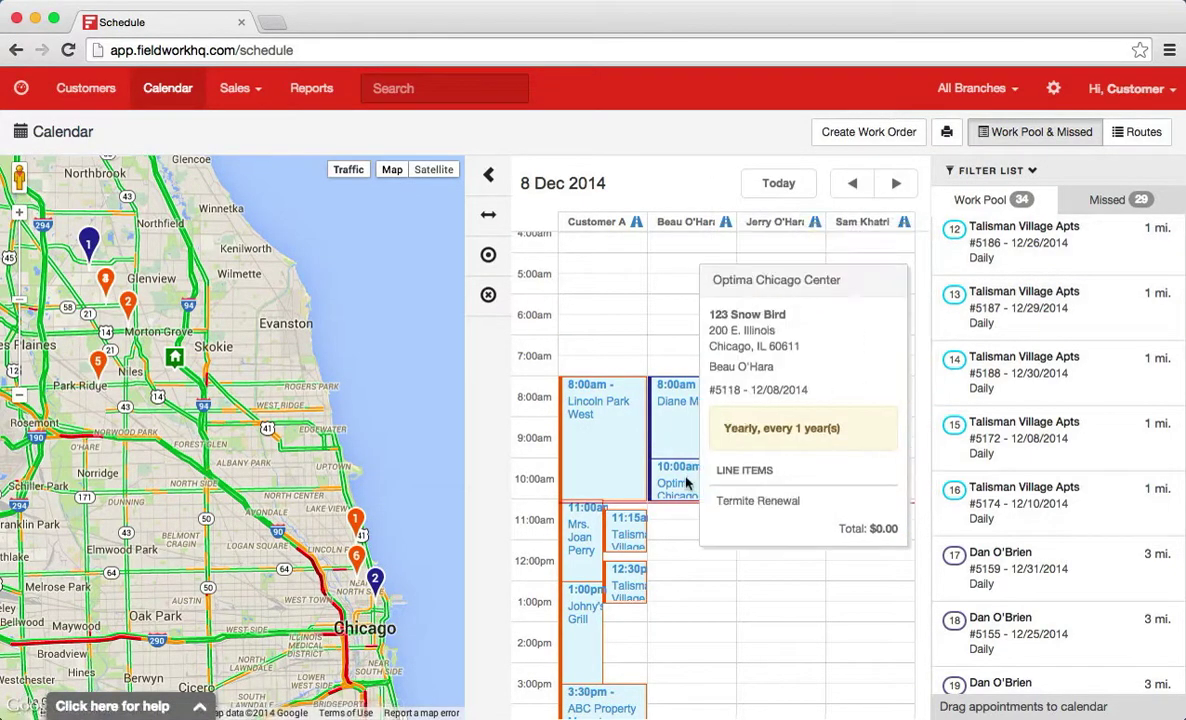
click(376, 582)
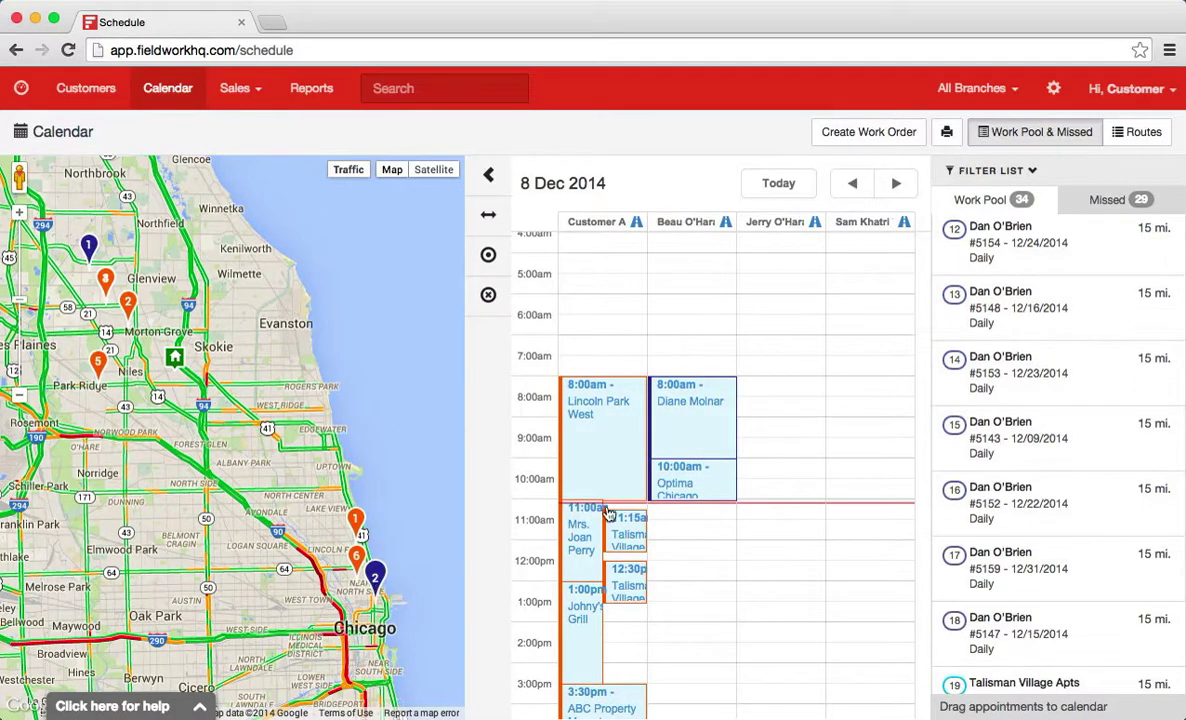
scroll(907, 458, down, 5)
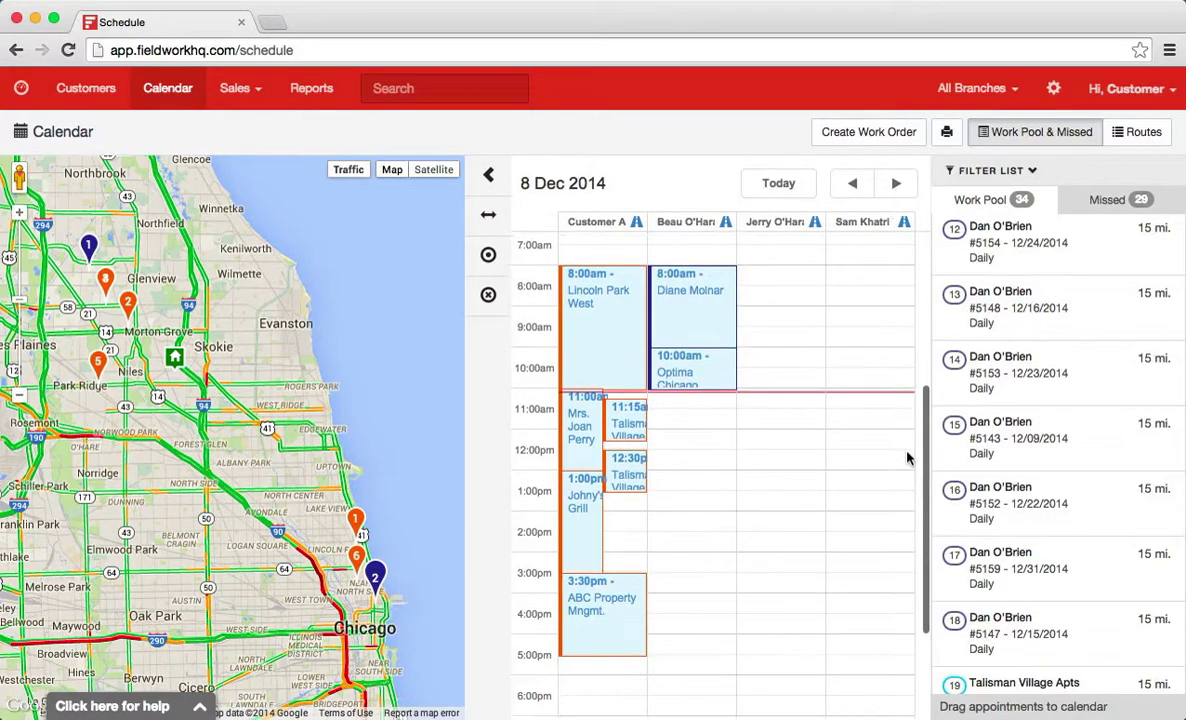
Step: Move the Optima Chicago visit from 10:00am to 5:00pm, updating only this occurrence
mouse_move(722, 270)
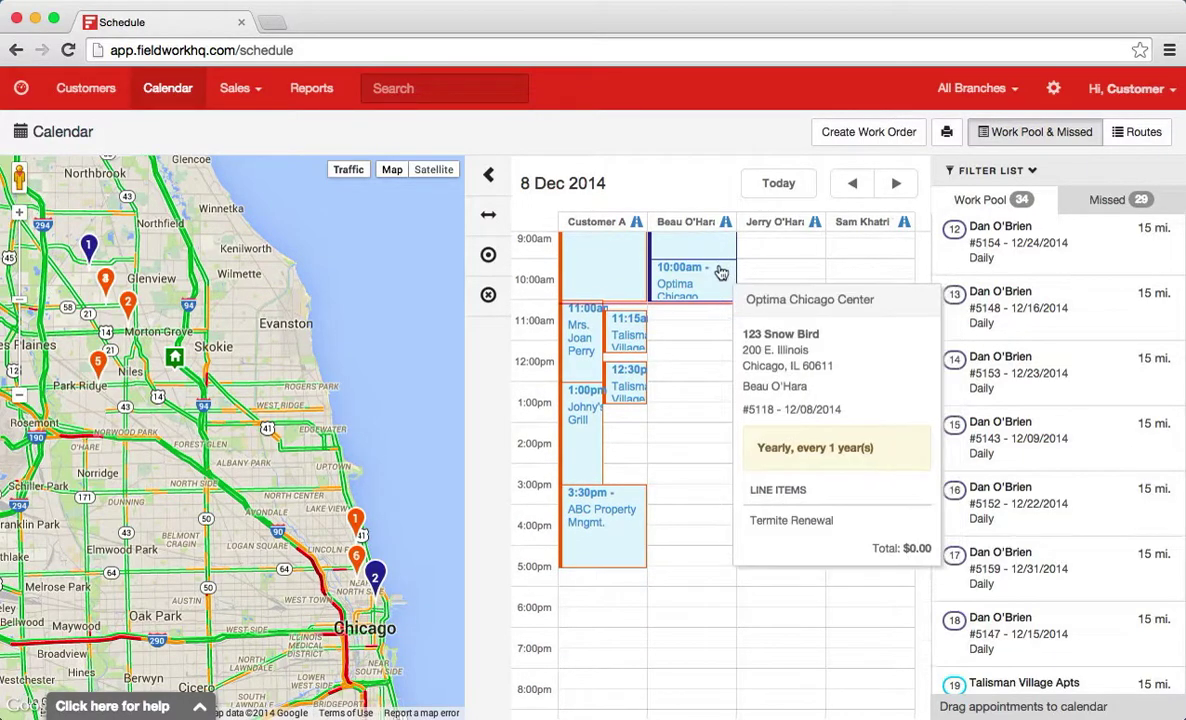
drag(722, 270, 728, 555)
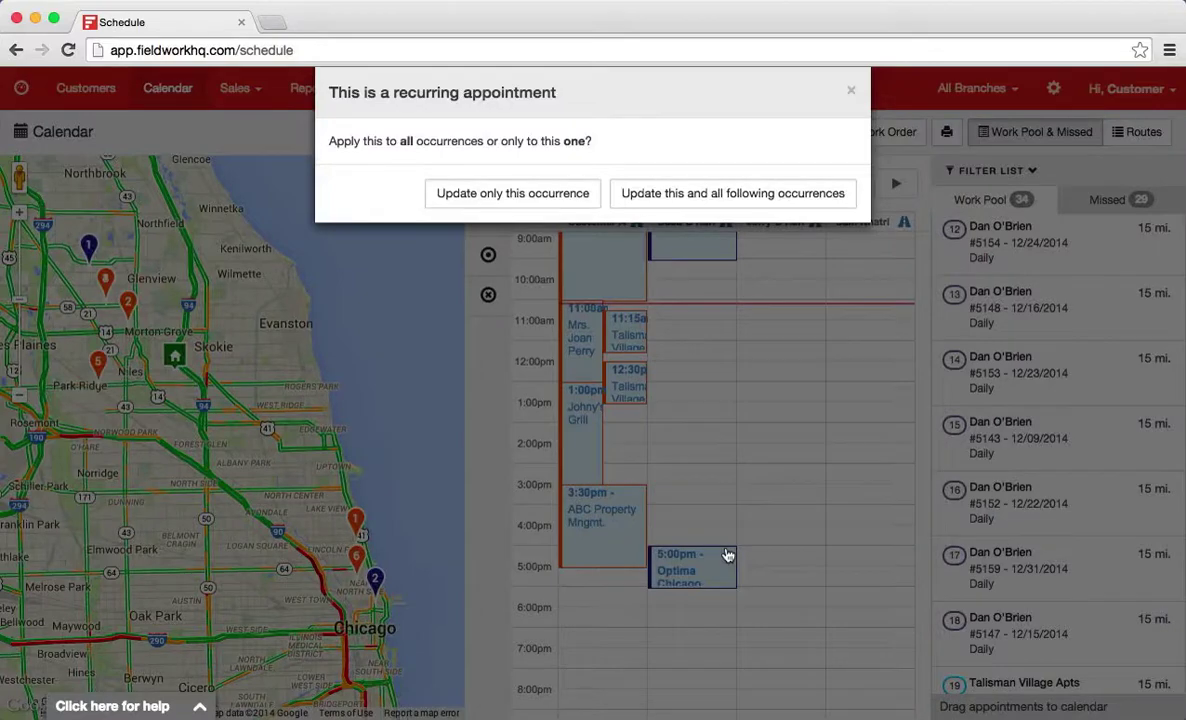
click(513, 195)
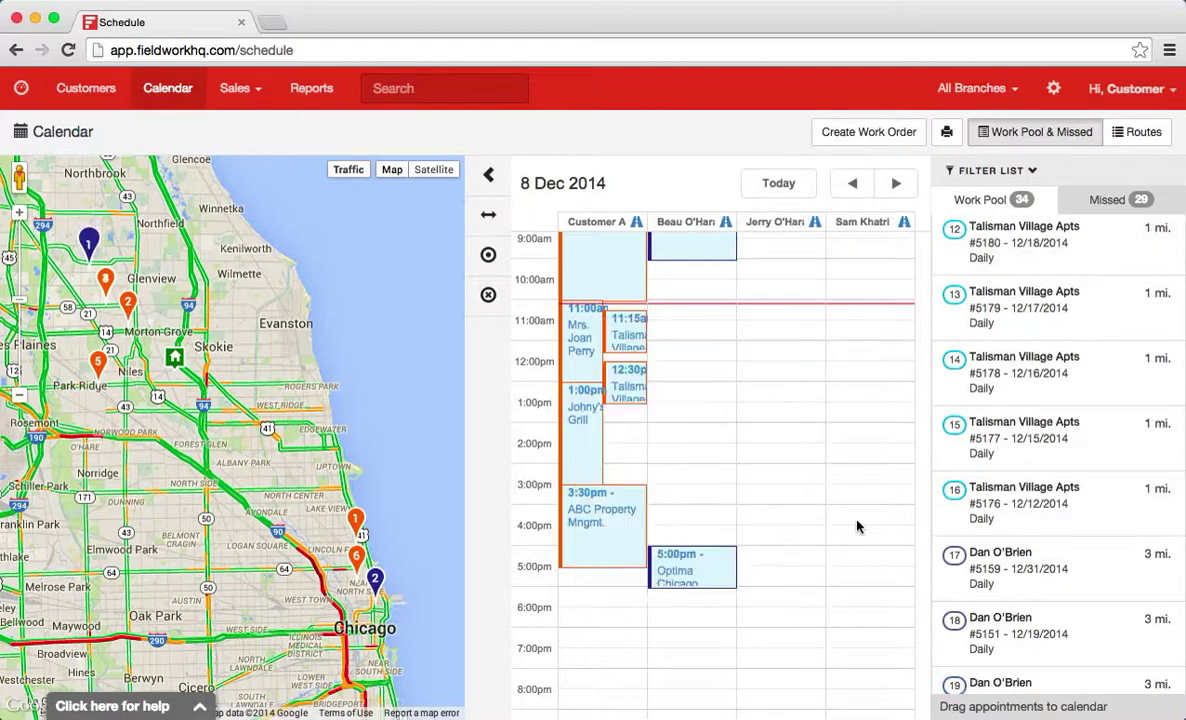
Step: Book the top two Talisman Village Apts jobs at 11:15am and 12:30pm for the second technician, then show Missed
scroll(946, 400, up, 3)
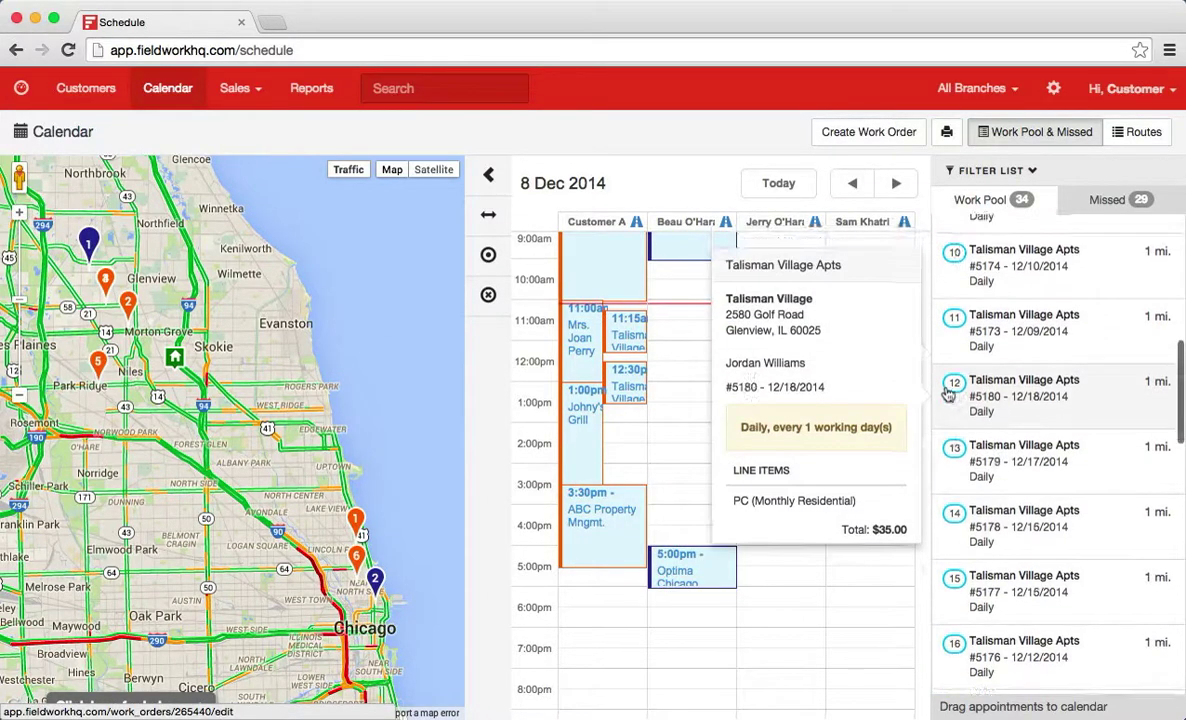
scroll(946, 395, up, 8)
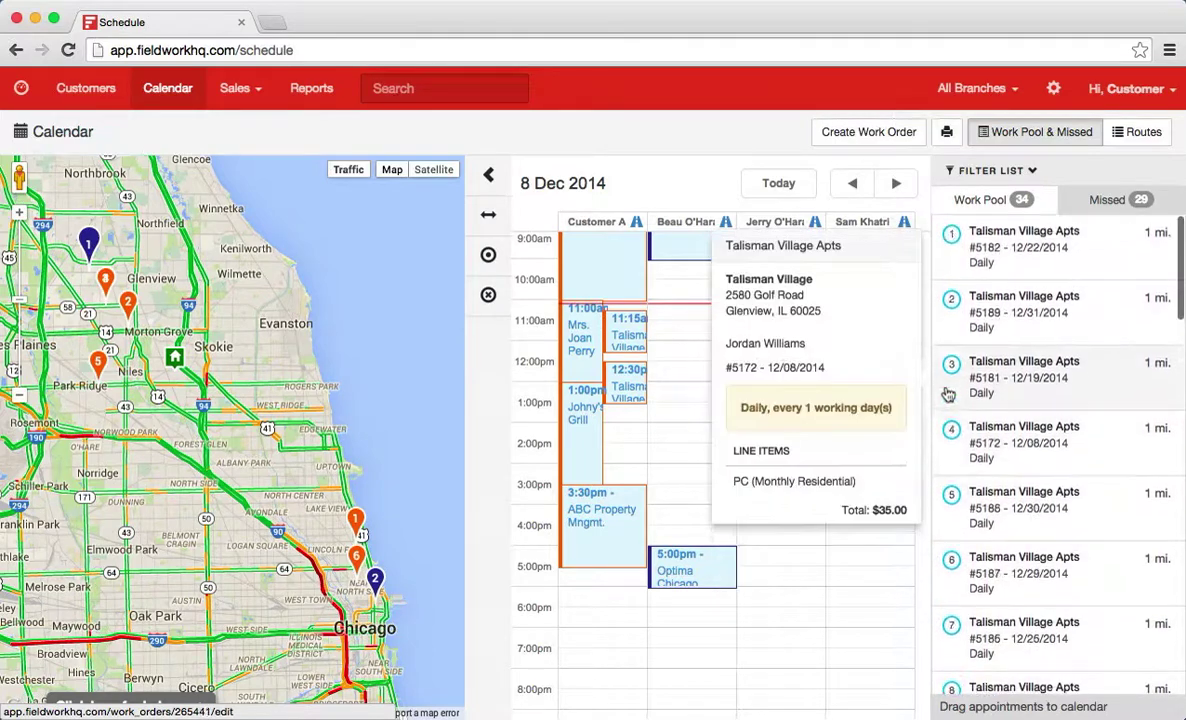
mouse_move(995, 233)
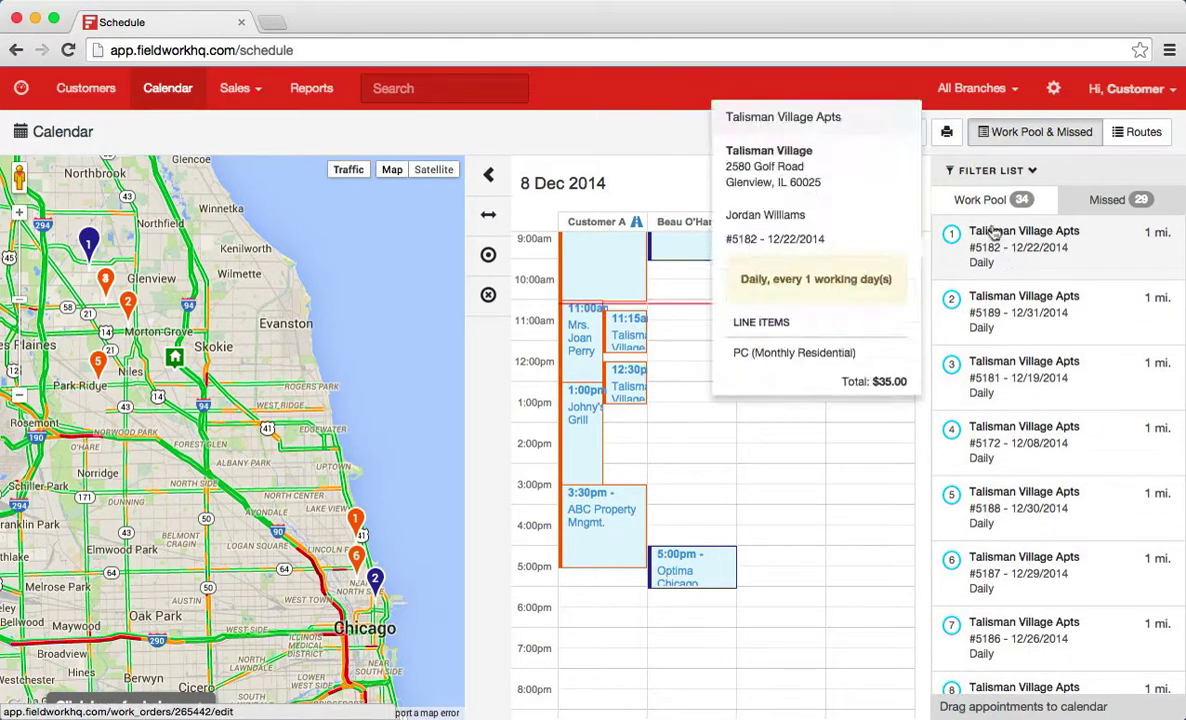
drag(993, 231, 660, 320)
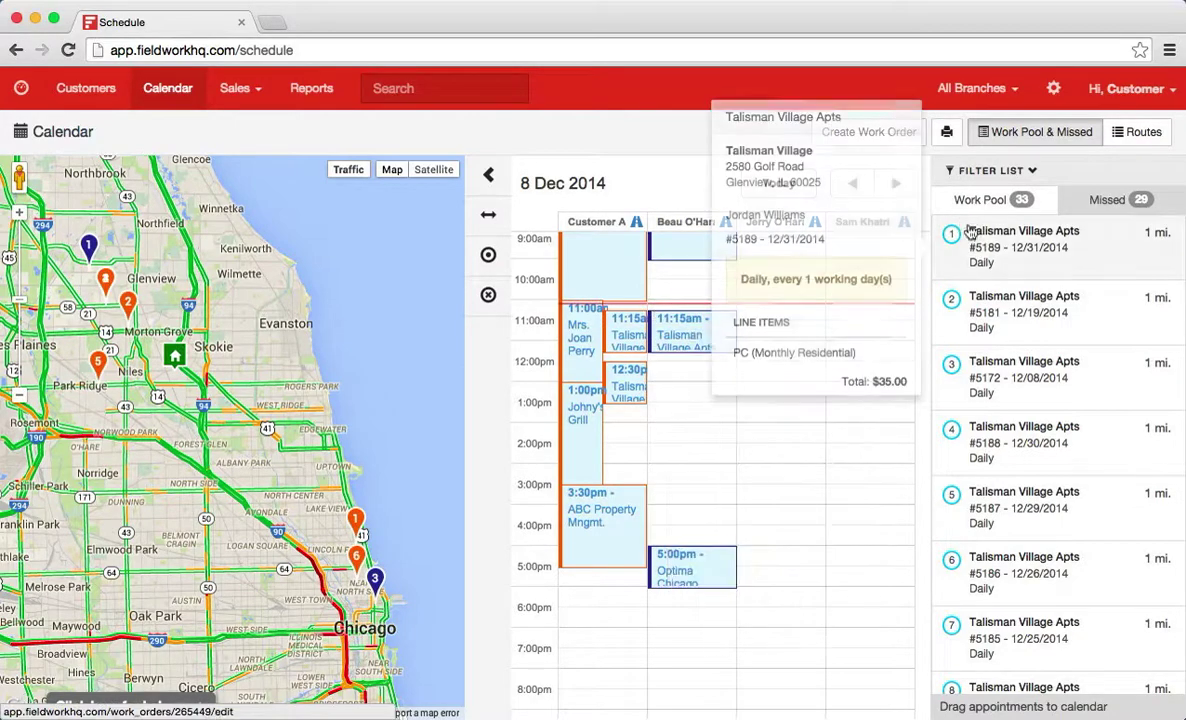
drag(974, 230, 656, 370)
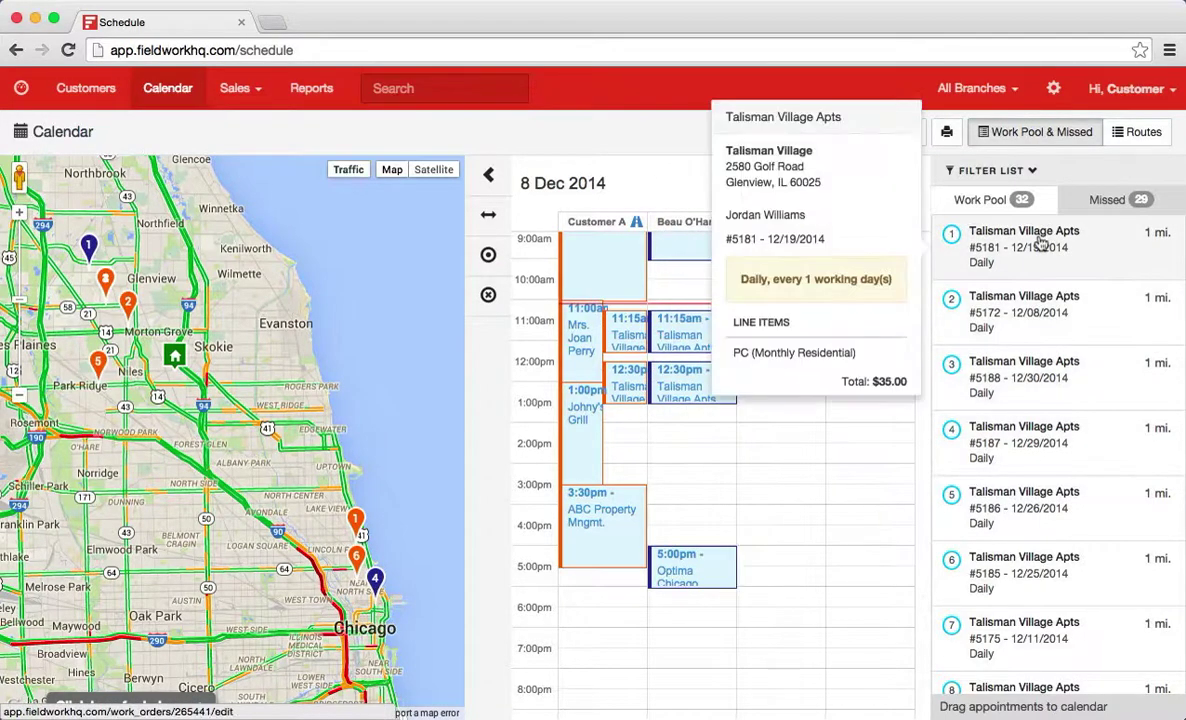
click(1086, 211)
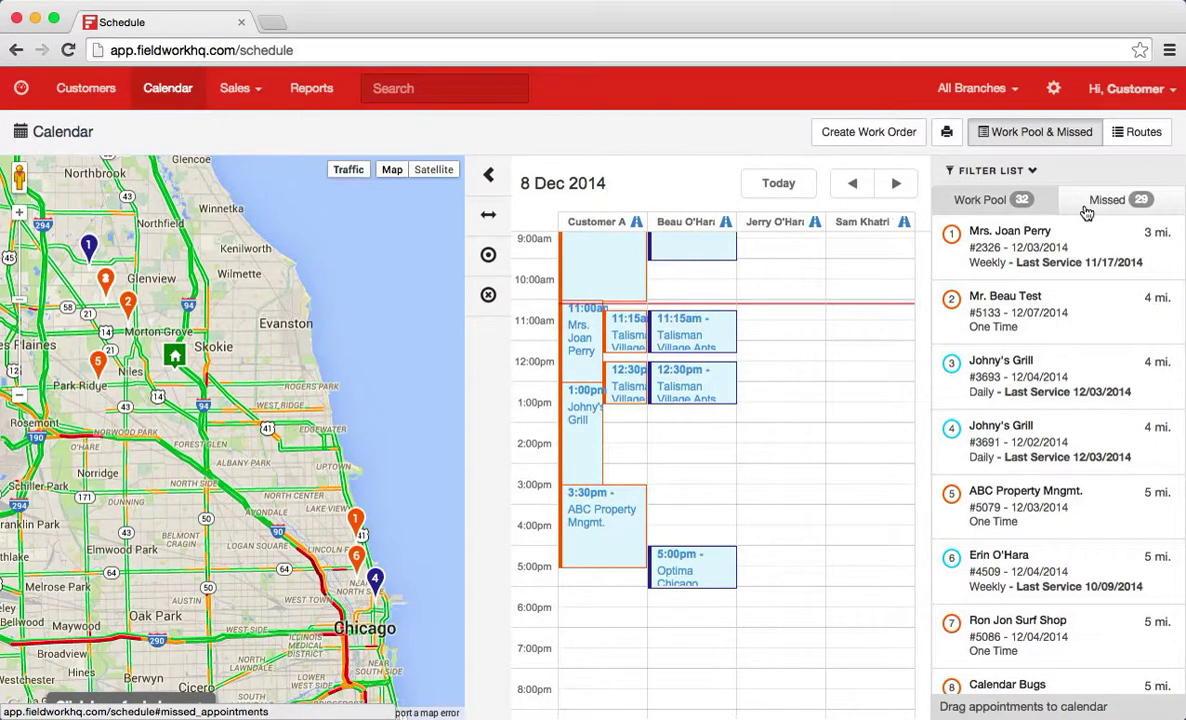
Step: Book jobs at 1:30, 2:30 and Johny's Grill at 3:45pm for technician two, ABC Property Mngmt. at 11:15am for technician three
mouse_move(1057, 234)
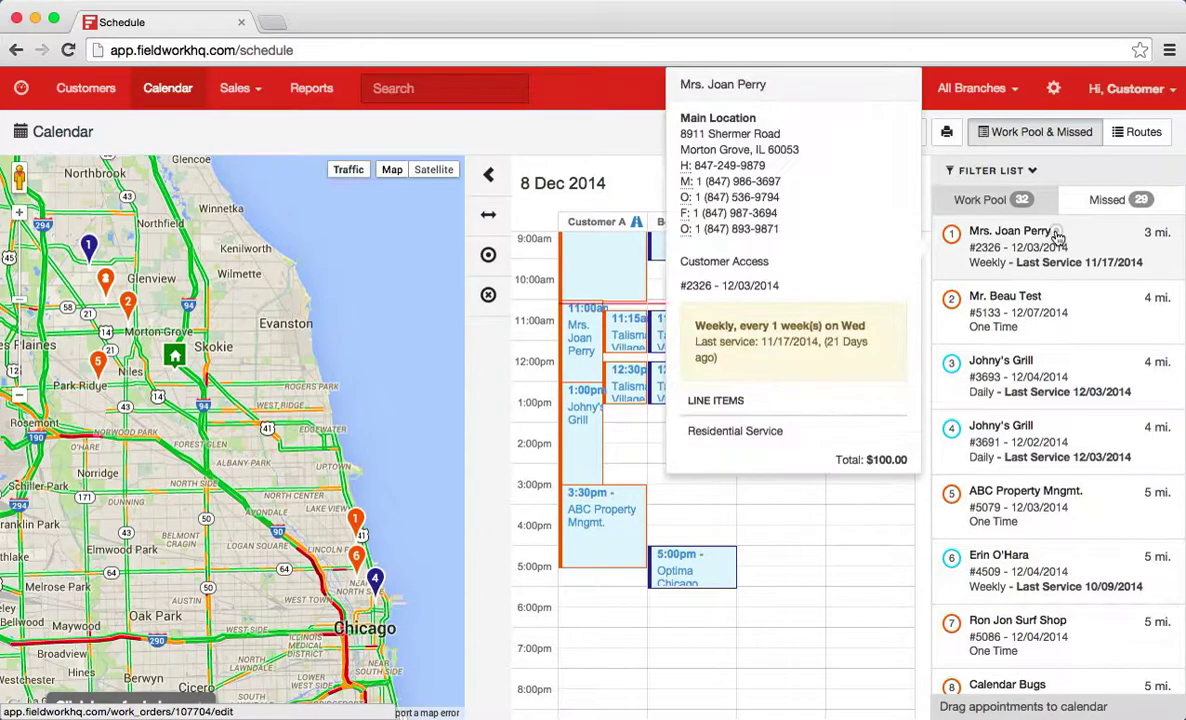
drag(1057, 234, 627, 415)
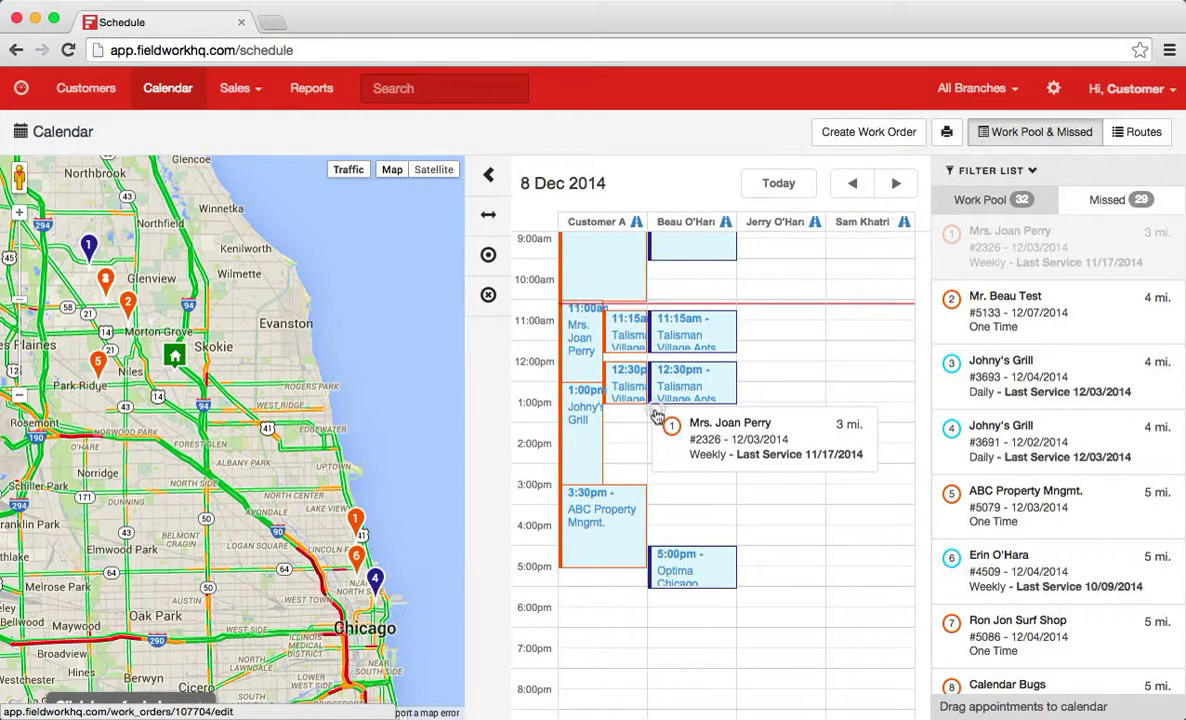
drag(658, 415, 660, 418)
mouse_move(980, 233)
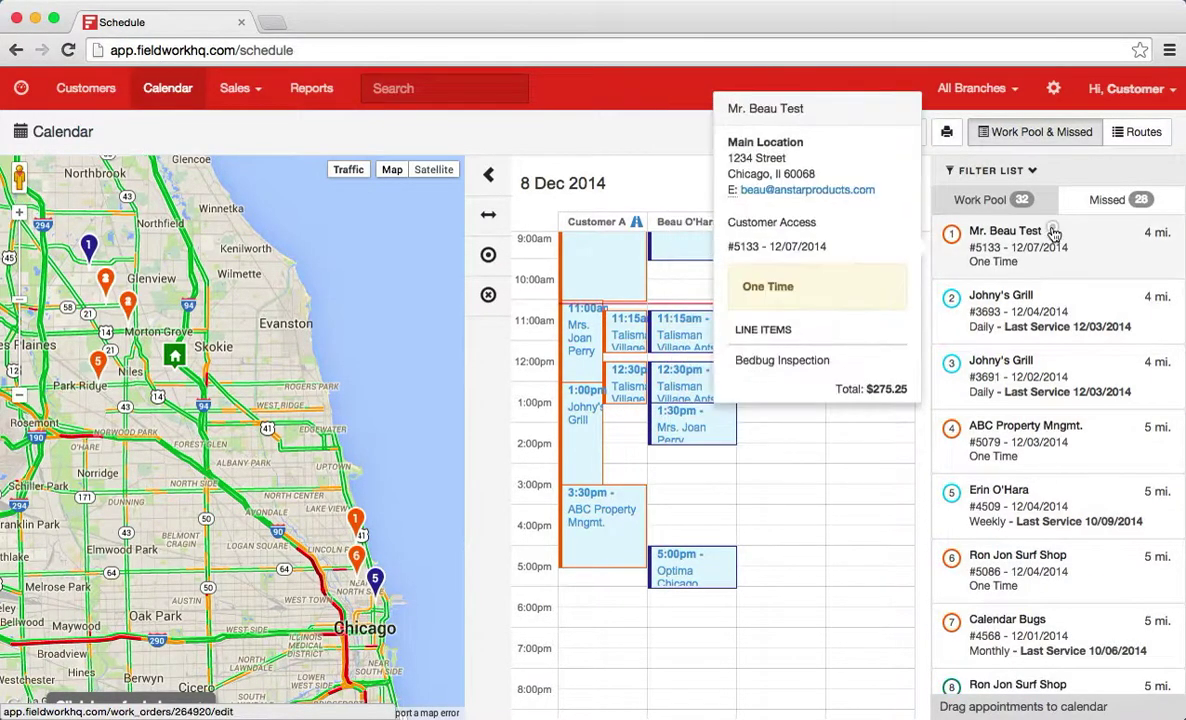
drag(1053, 233, 655, 459)
mouse_move(1030, 234)
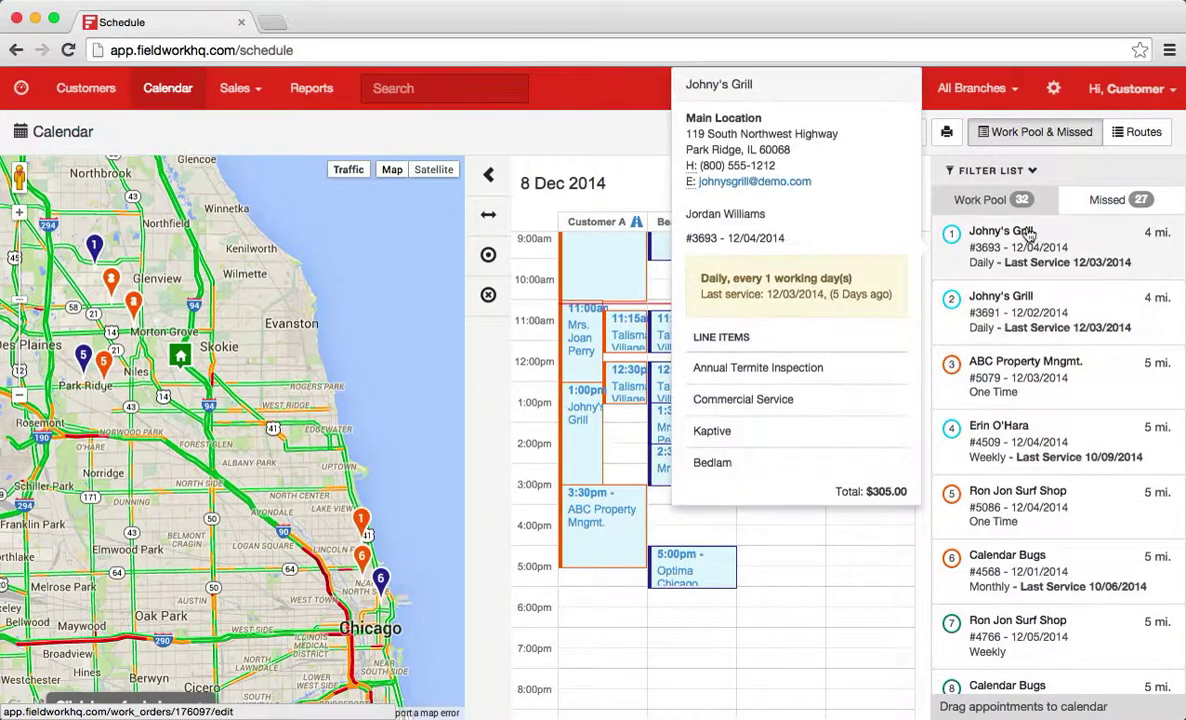
drag(1030, 234, 652, 500)
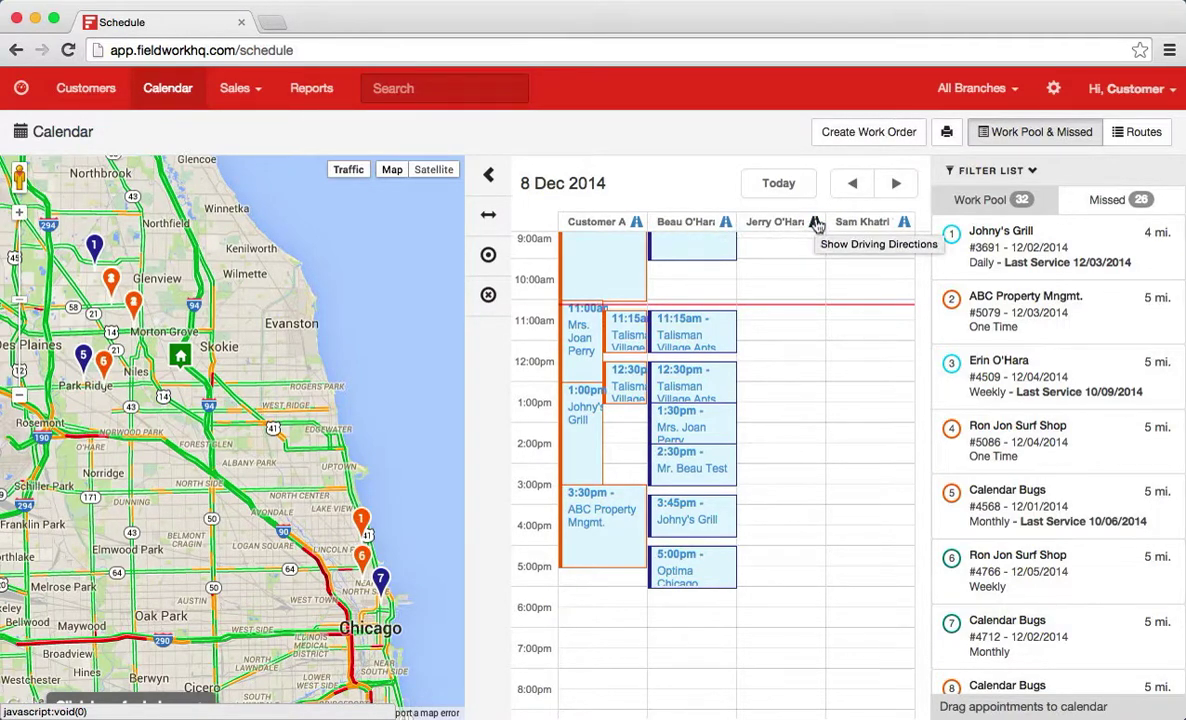
mouse_move(982, 302)
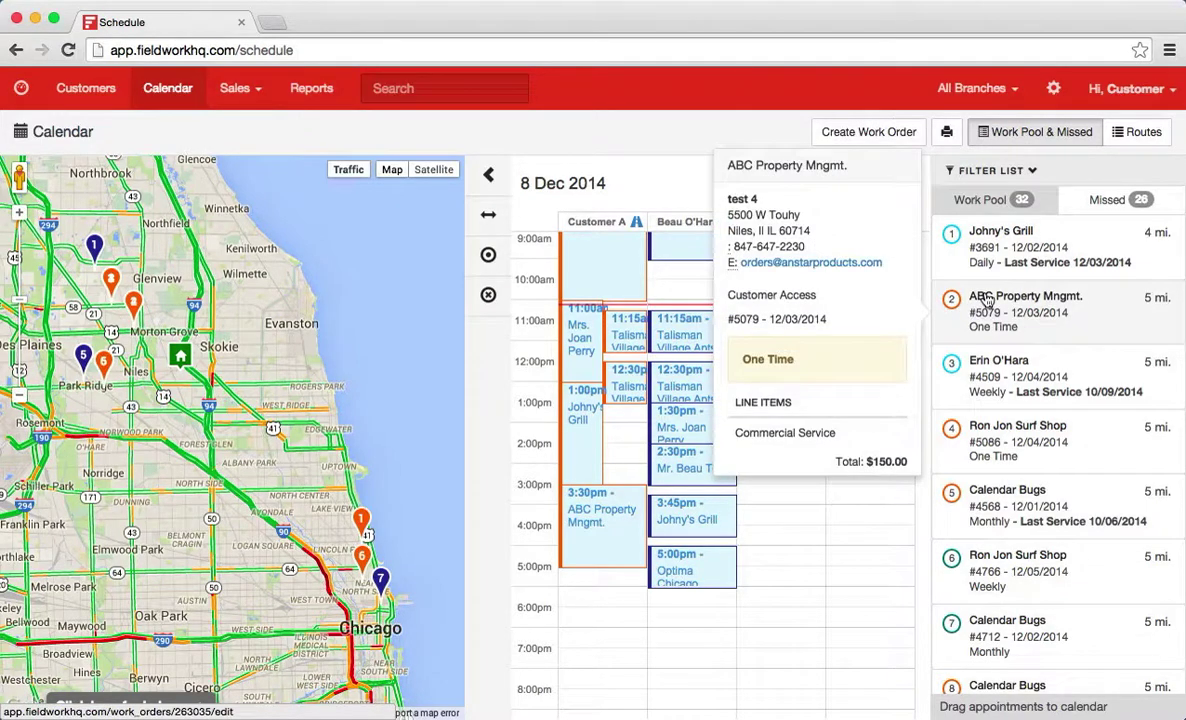
drag(986, 300, 741, 319)
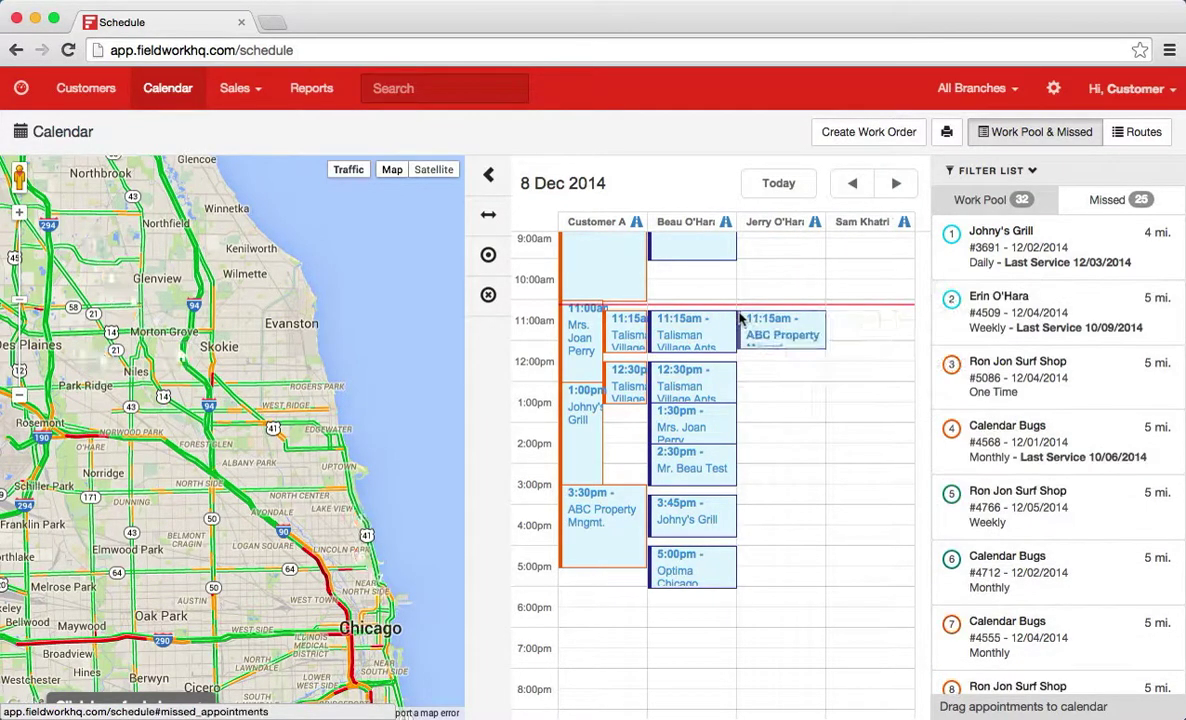
Step: Show Routes, add the K9 handler, Tech 1 and Tech 5 columns, and return to 8 Dec 2014
click(1136, 132)
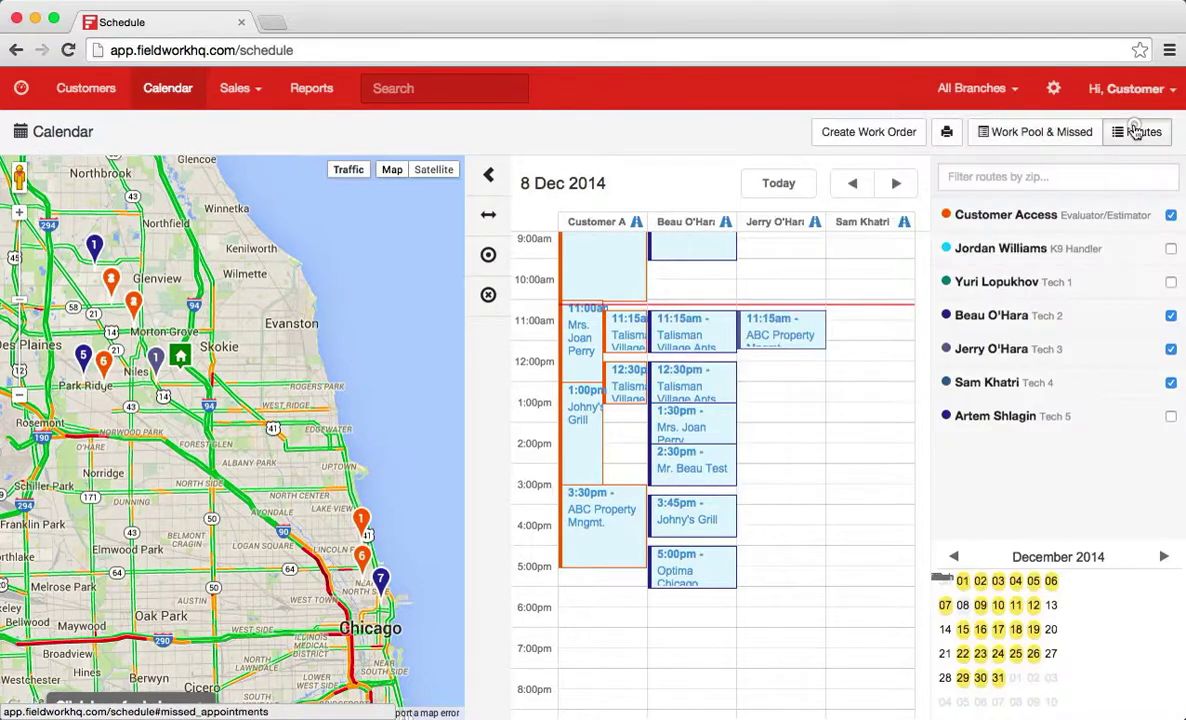
click(1171, 248)
click(1171, 282)
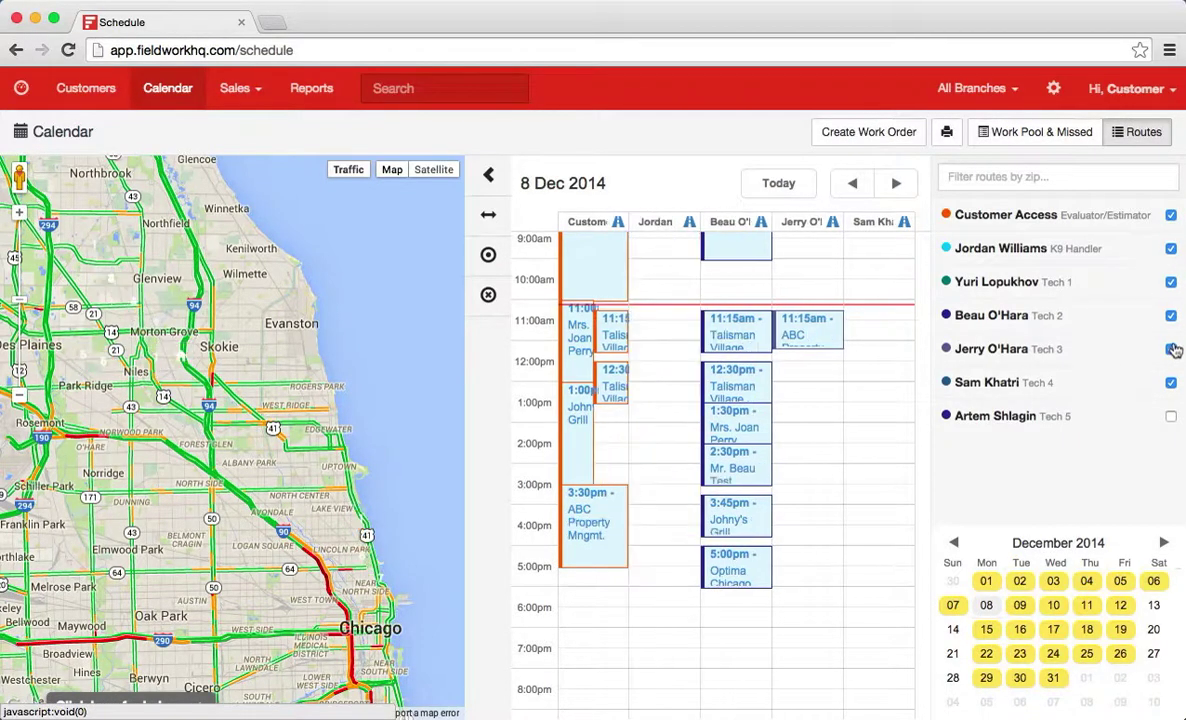
click(1171, 417)
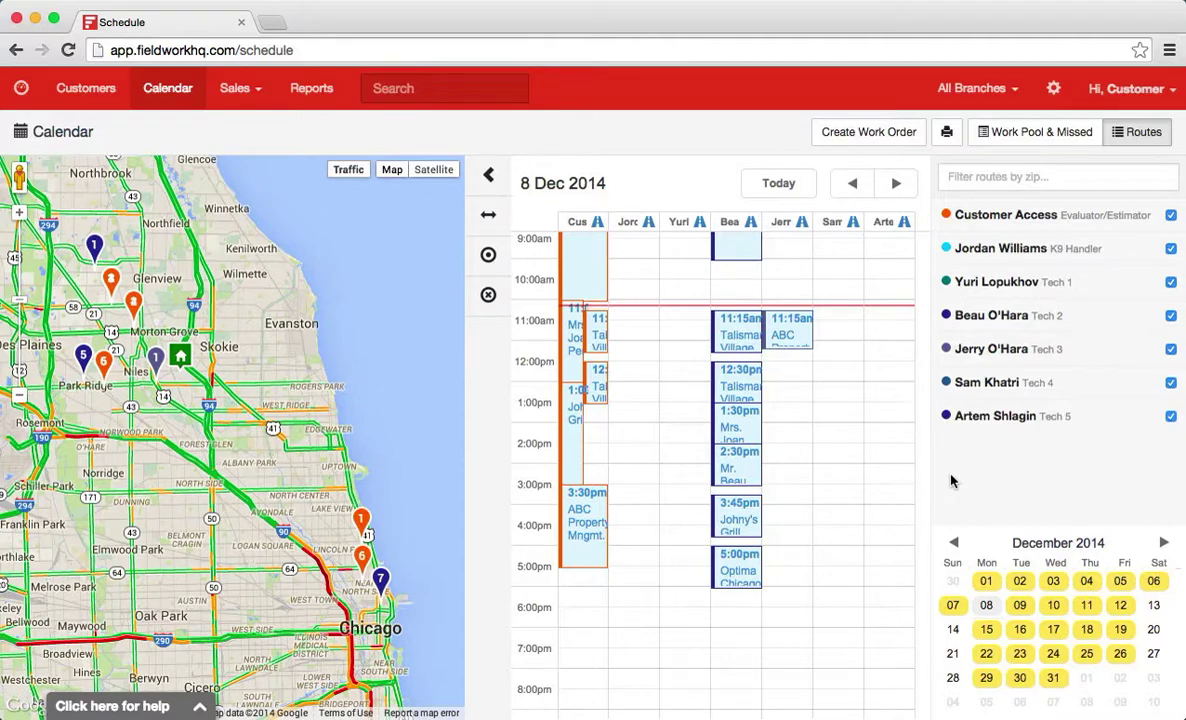
click(897, 185)
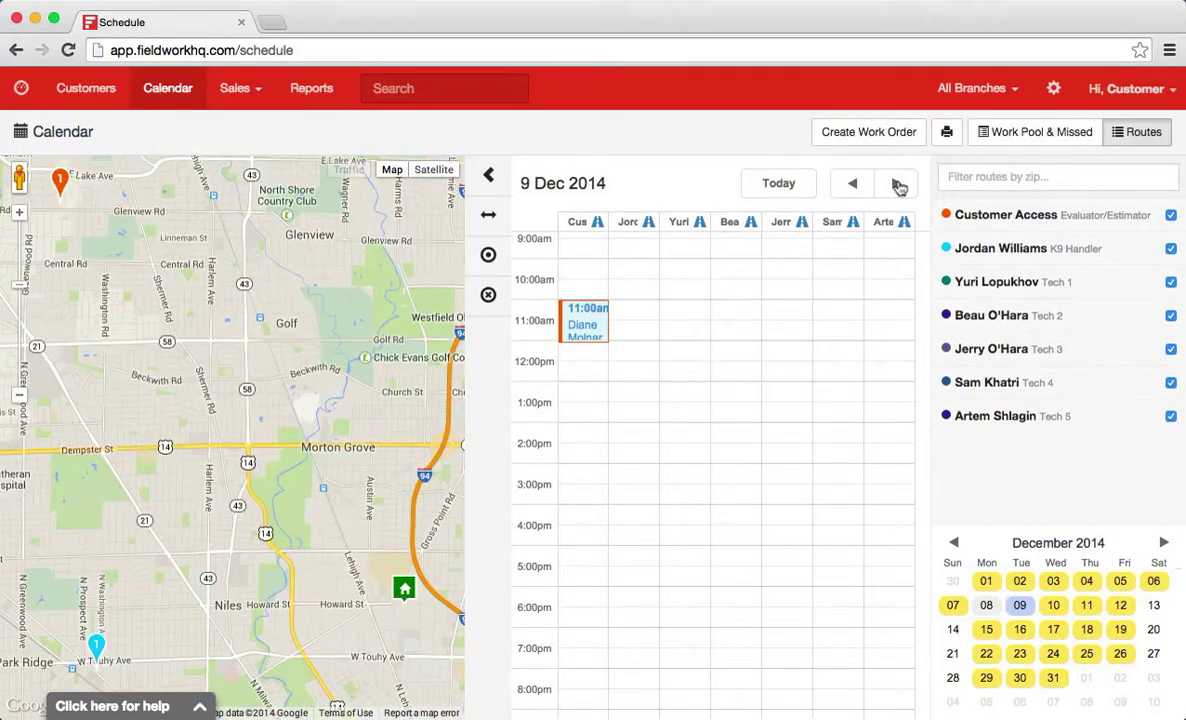
click(858, 185)
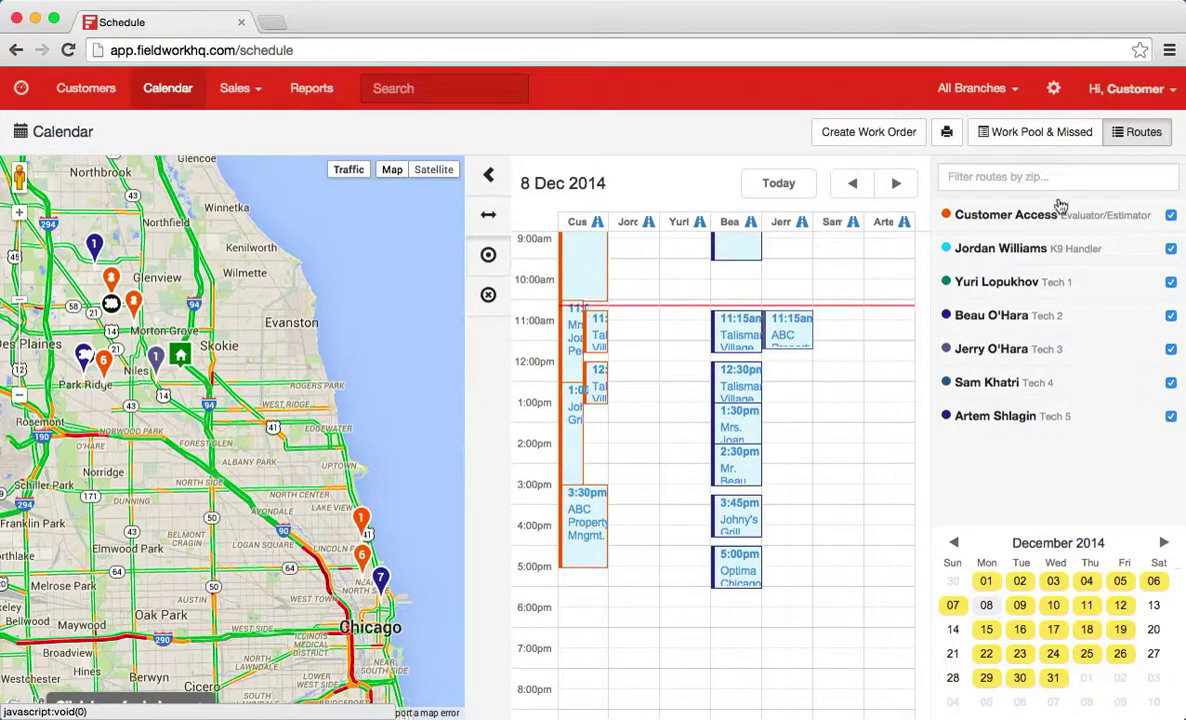
Step: Reopen the Work Pool & Missed list, then hide work-pool jobs and missed-job markers from the map
click(1014, 142)
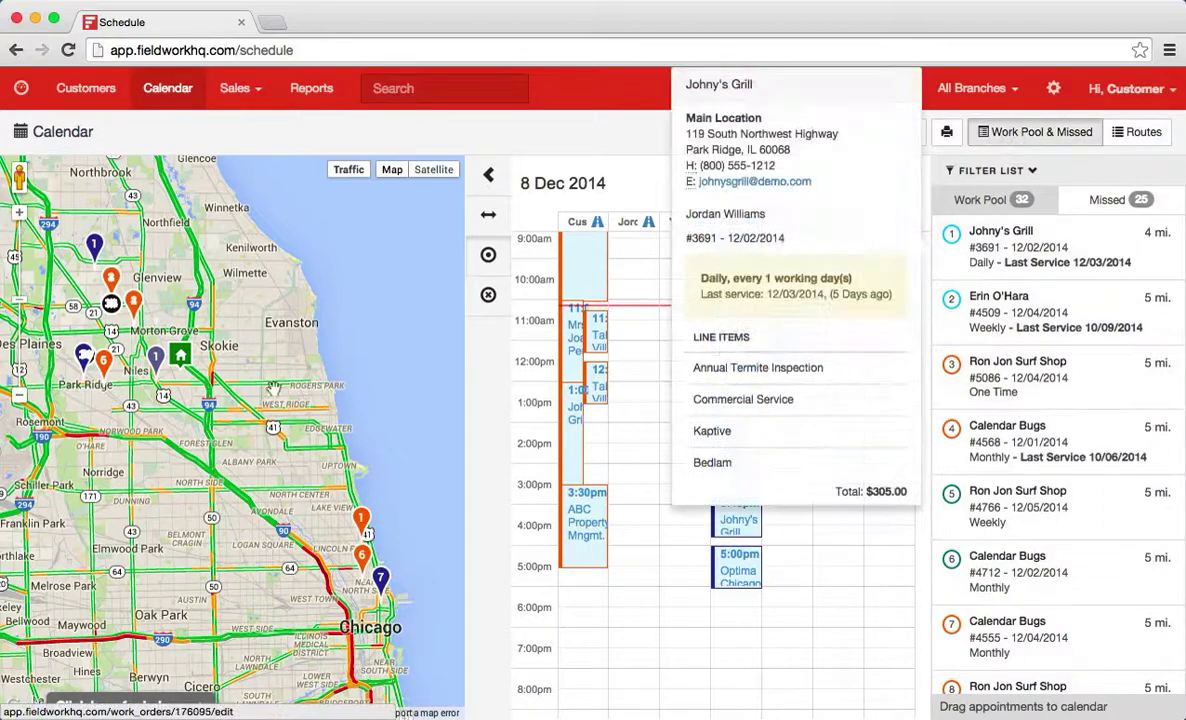
click(489, 296)
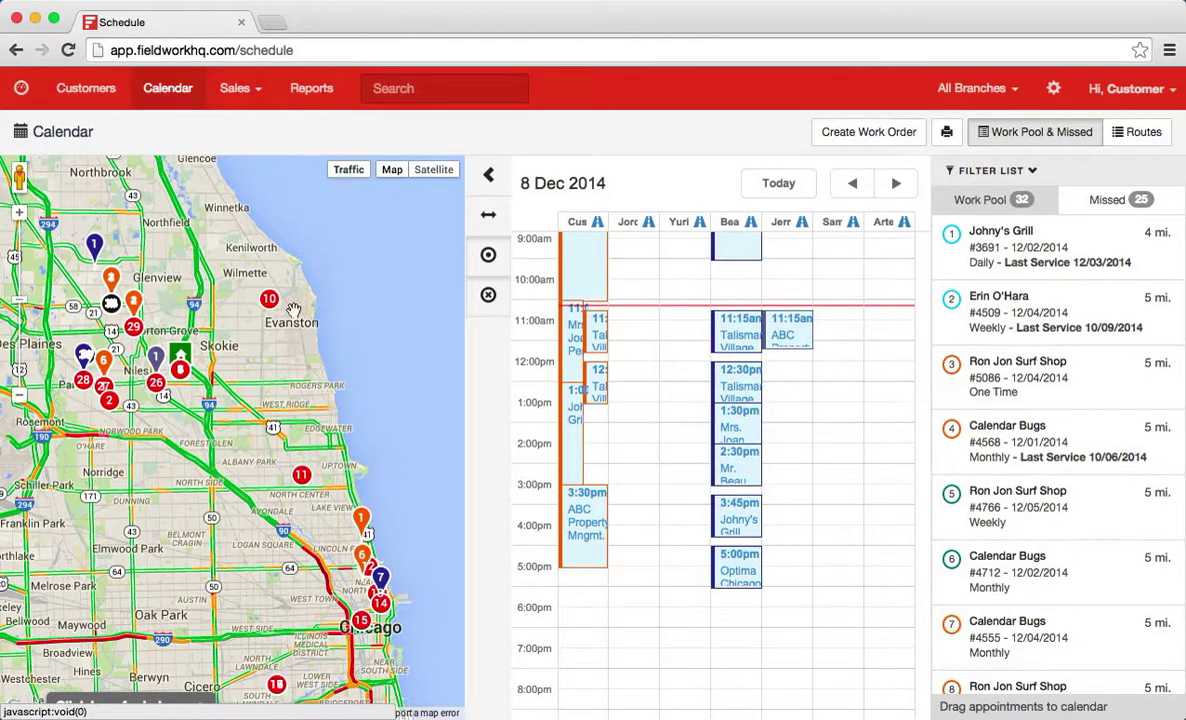
click(489, 257)
click(482, 302)
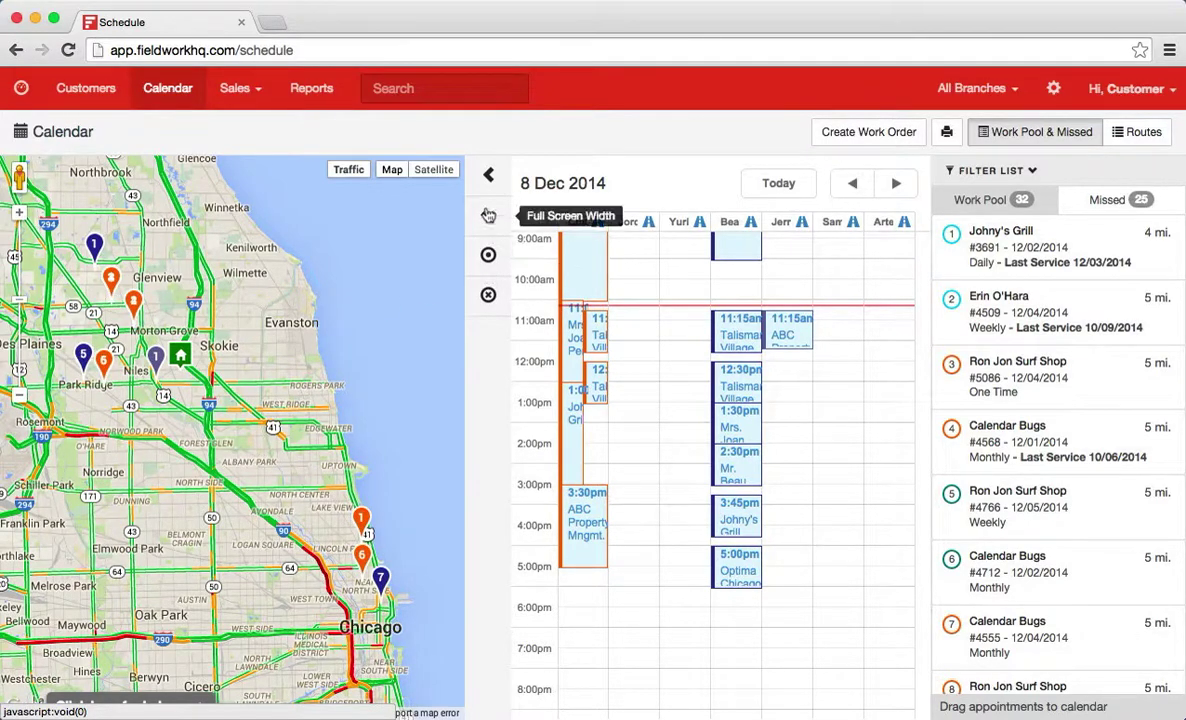
click(488, 215)
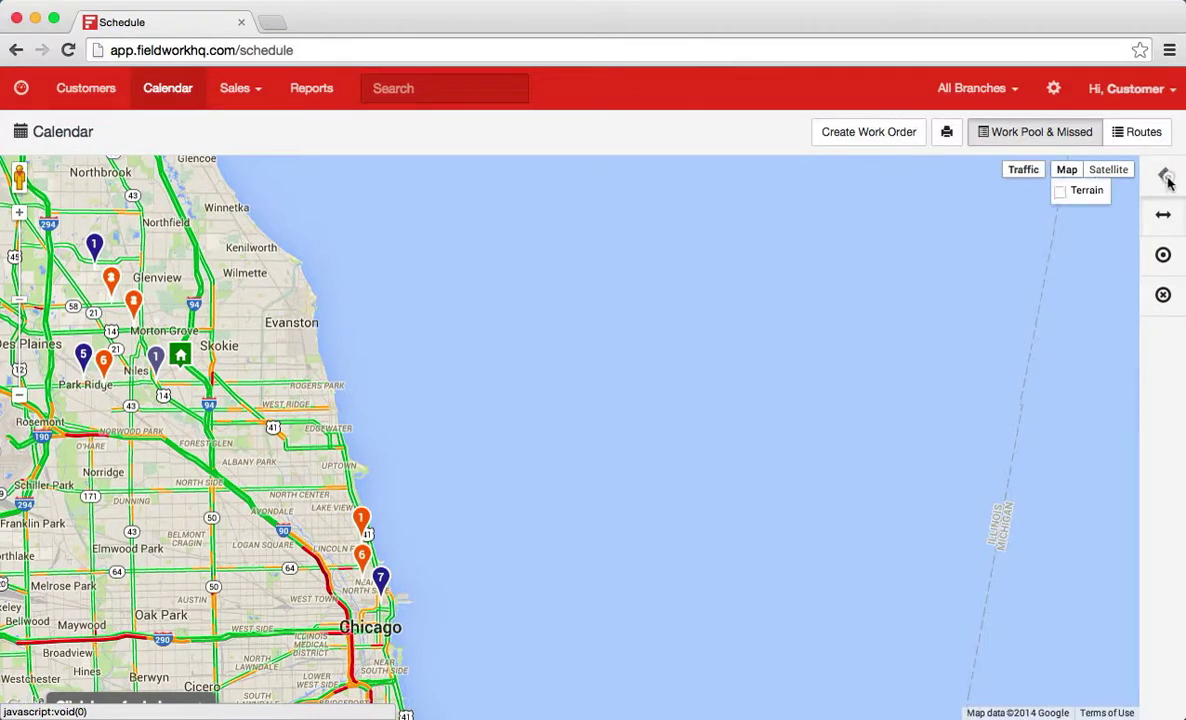
click(1166, 215)
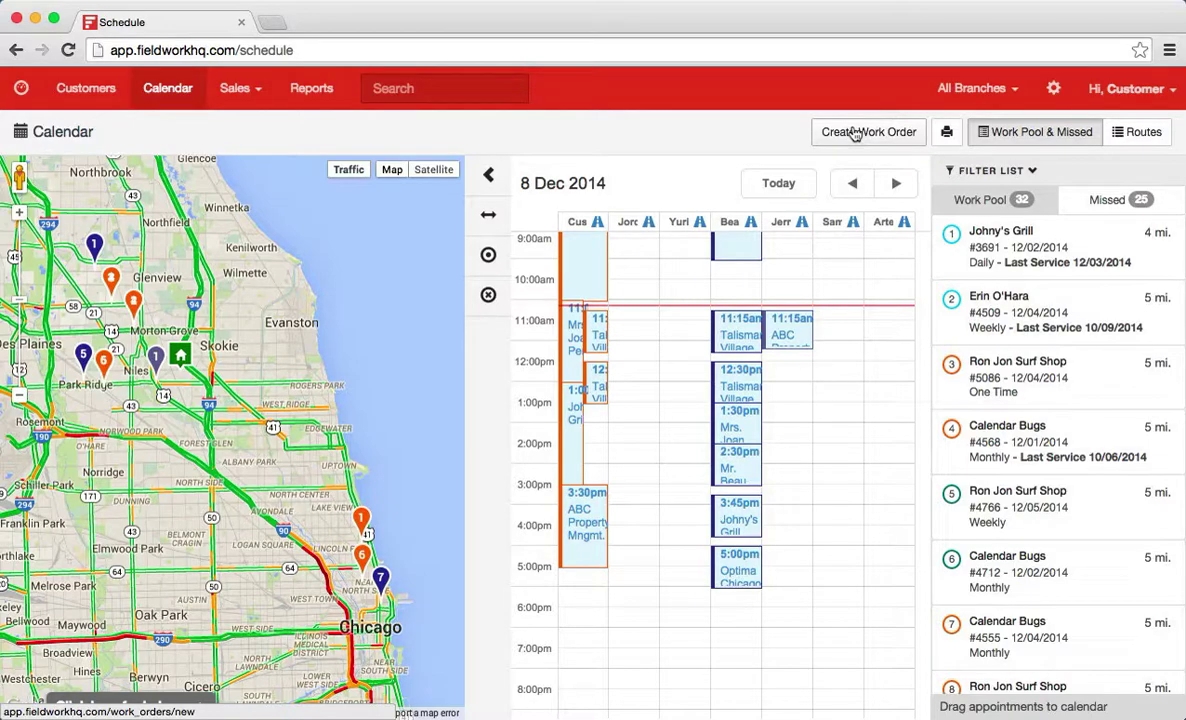
click(825, 397)
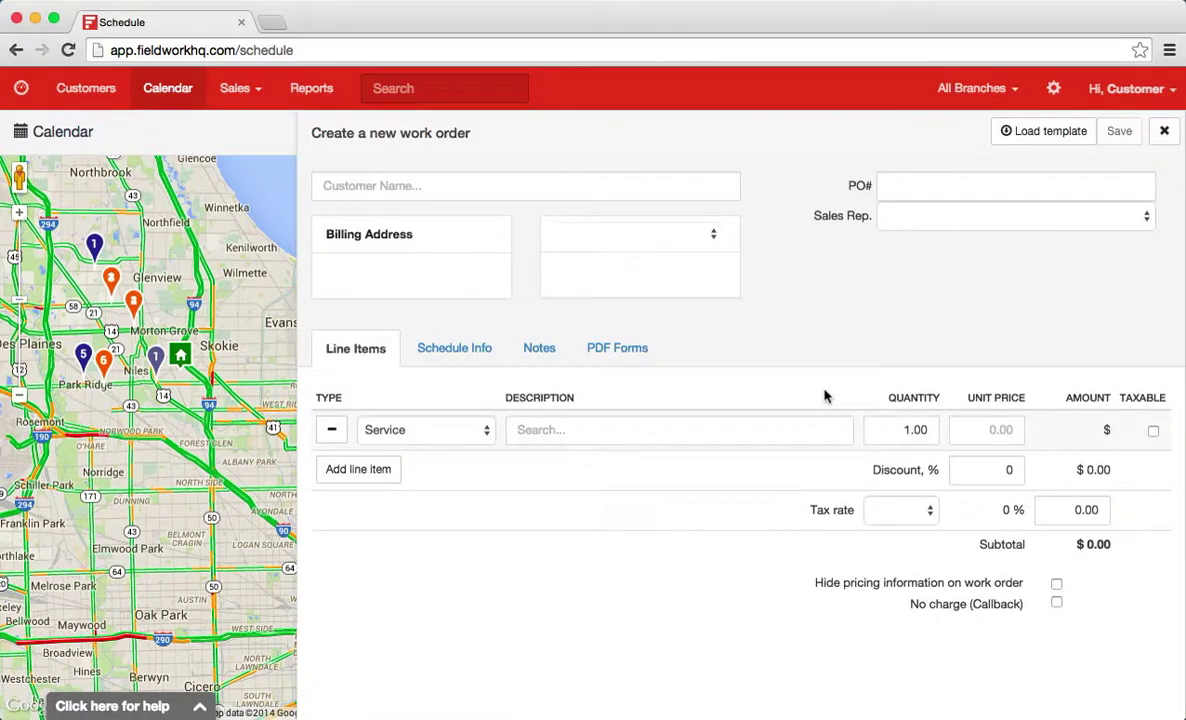
click(487, 348)
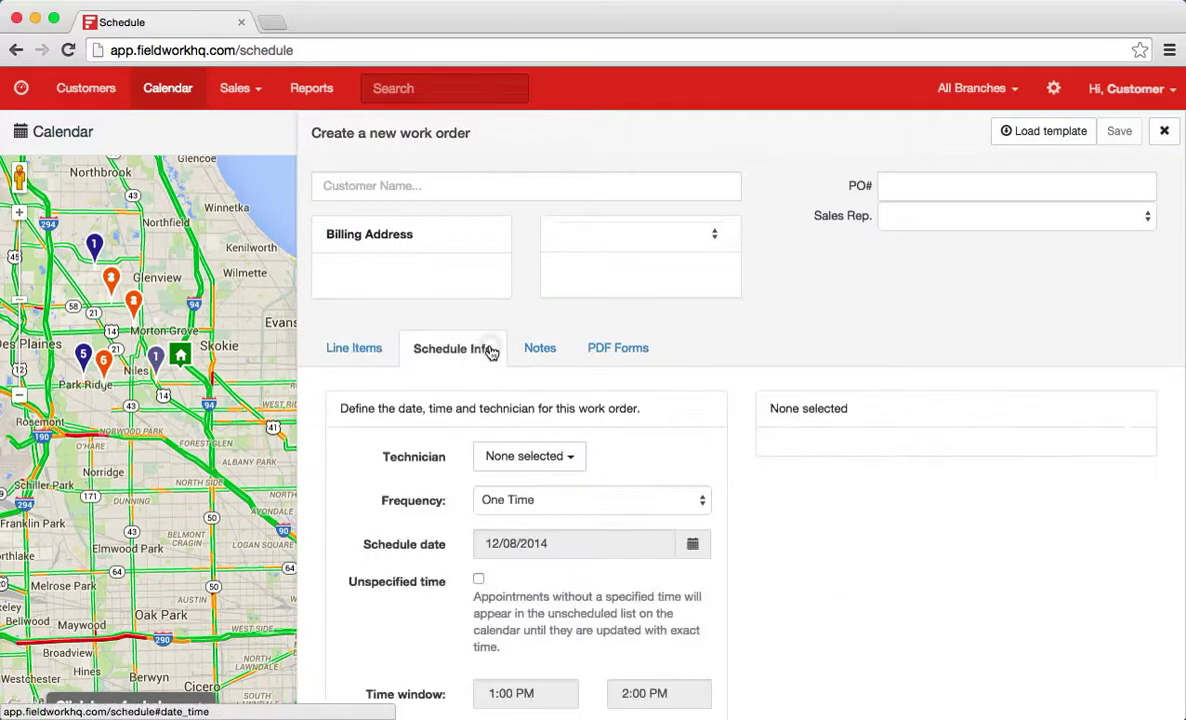
scroll(425, 495, down, 2)
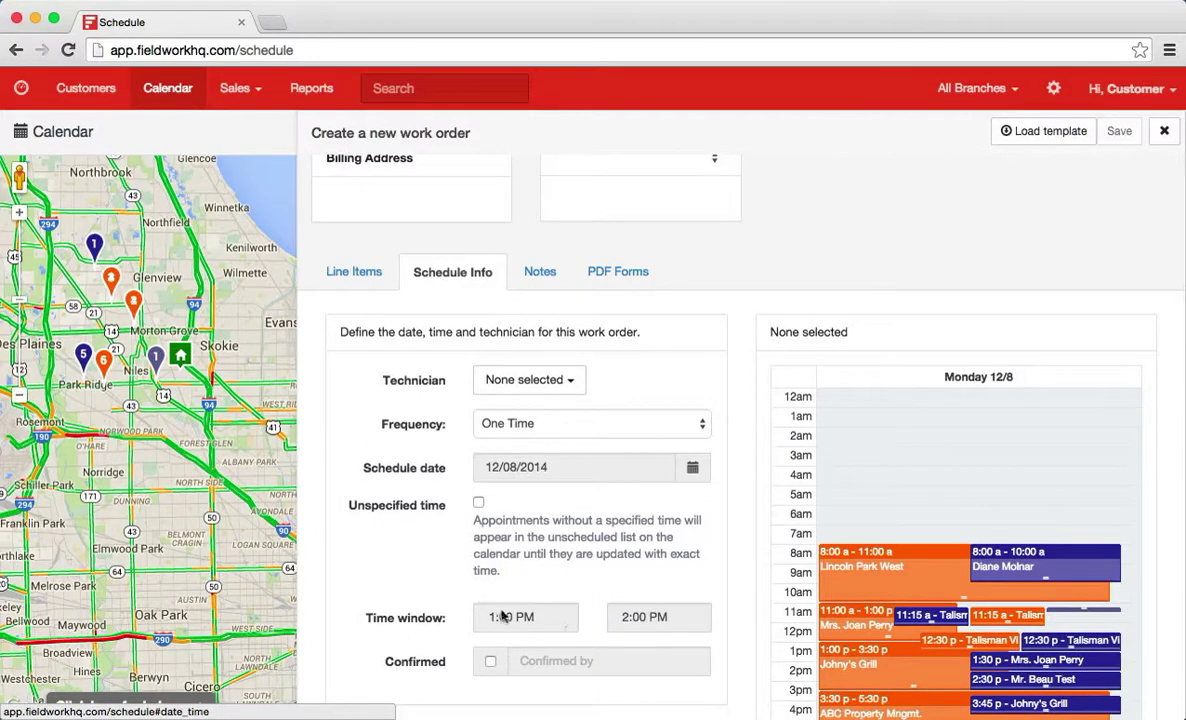
click(1165, 134)
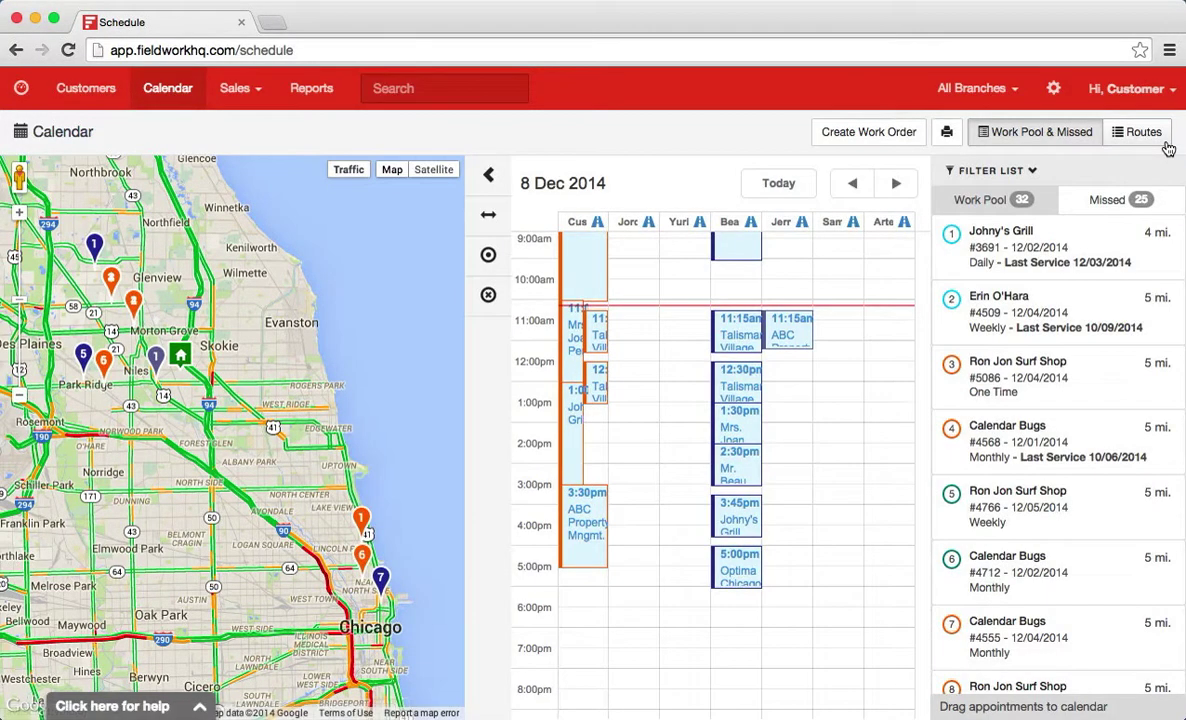
click(353, 176)
click(353, 176)
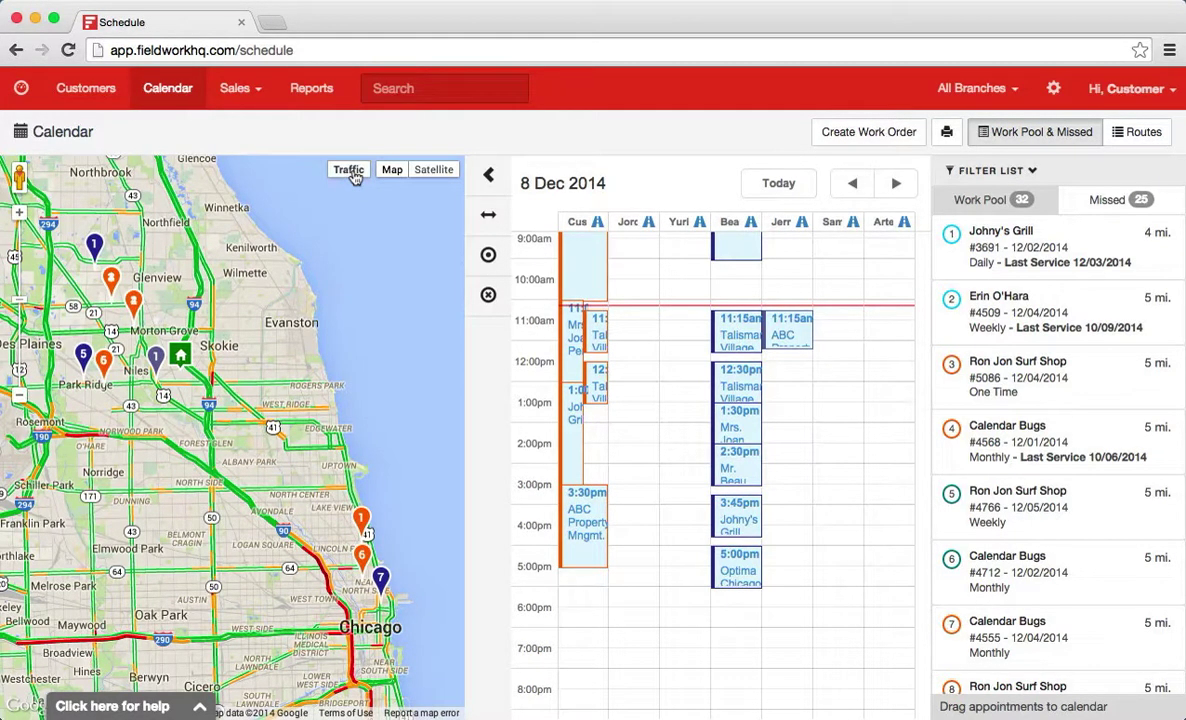
mouse_move(396, 175)
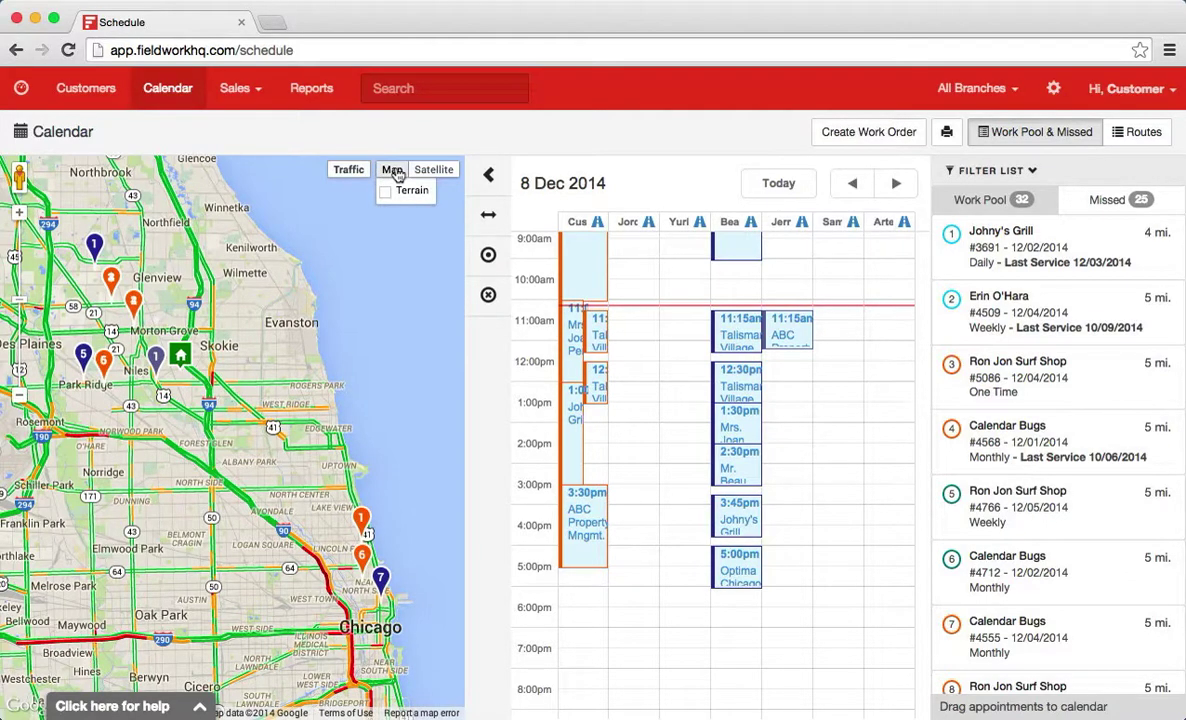
click(428, 172)
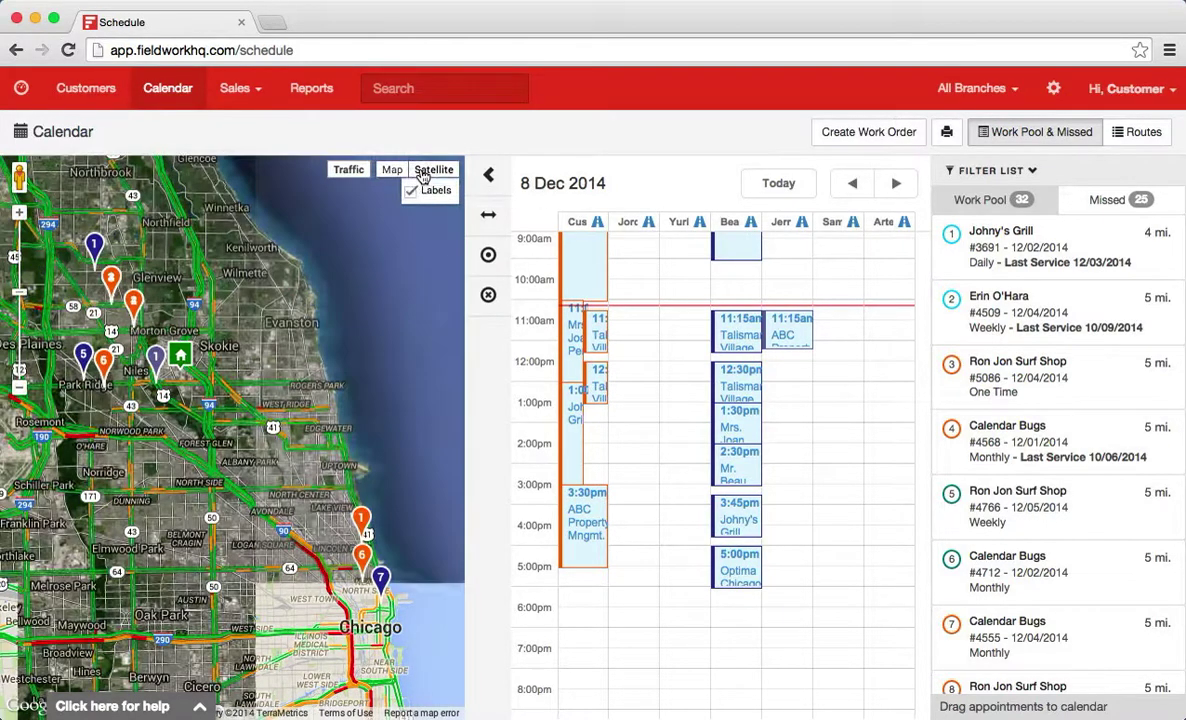
click(393, 170)
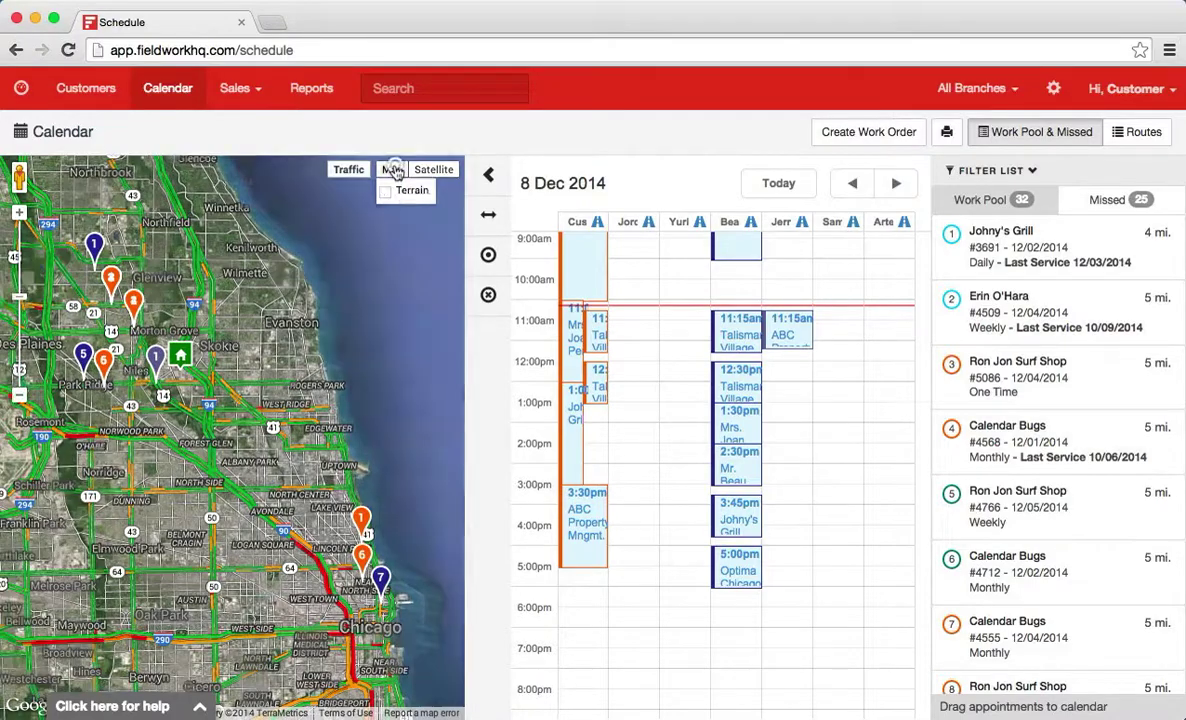